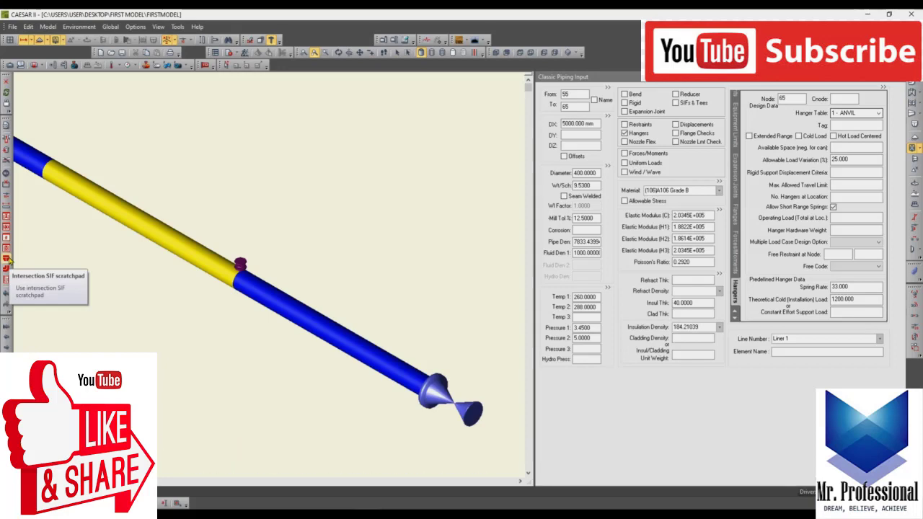
# Turn the element from node 55 to 65 into a vertical branch by clearing its DX and setting DY to 200 mm.
pyautogui.scroll(-5, 318, 250)
pyautogui.scroll(-3, 317, 250)
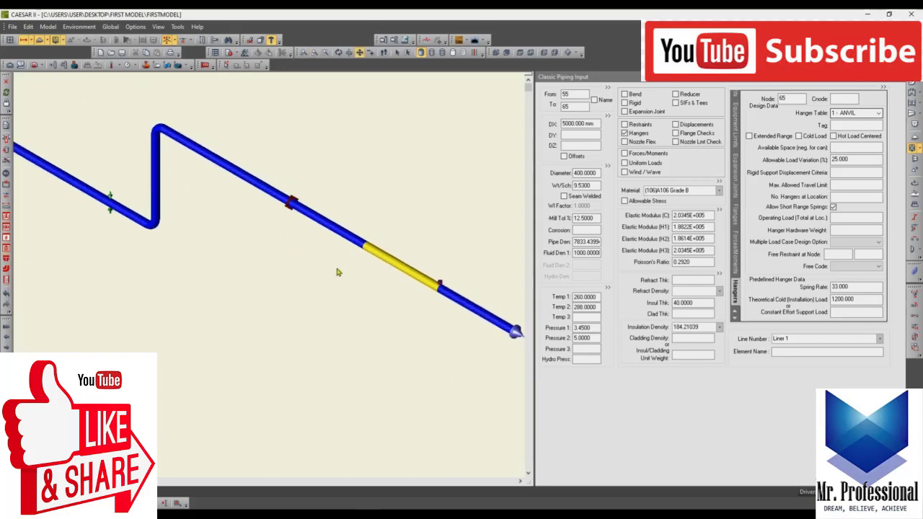
pyautogui.scroll(3, 309, 261)
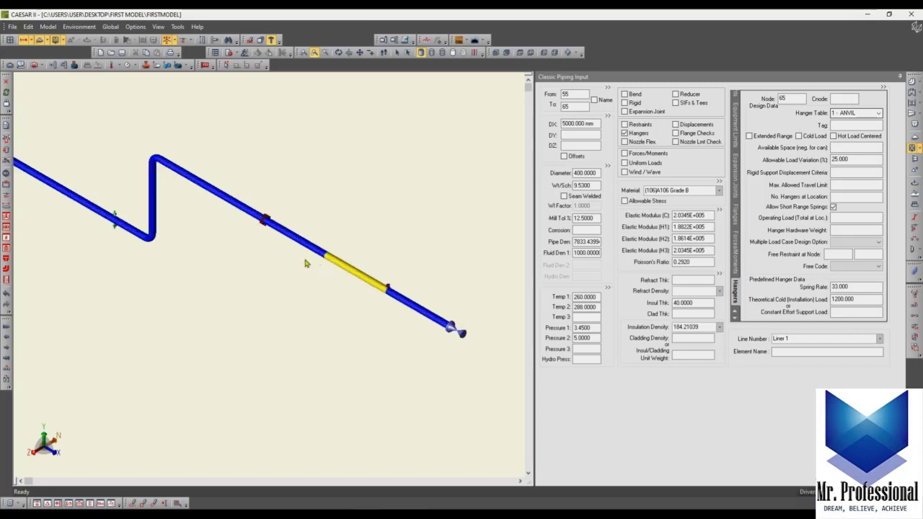
pyautogui.scroll(-2, 307, 260)
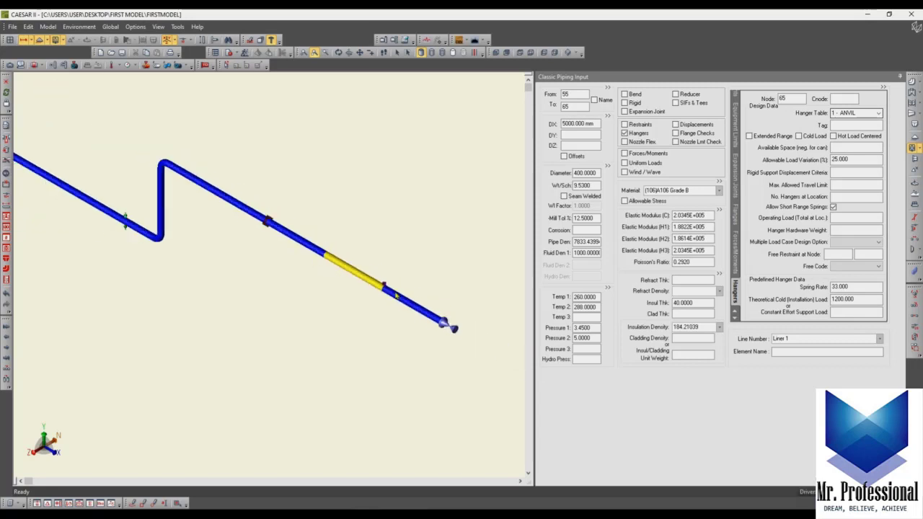
pyautogui.moveTo(596, 125); pyautogui.dragTo(535, 125)
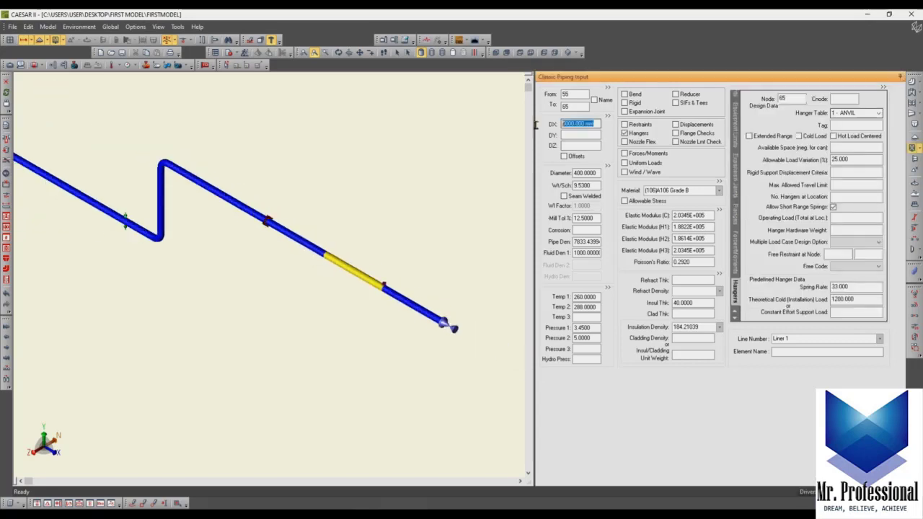
pyautogui.write('200')
pyautogui.click(574, 135)
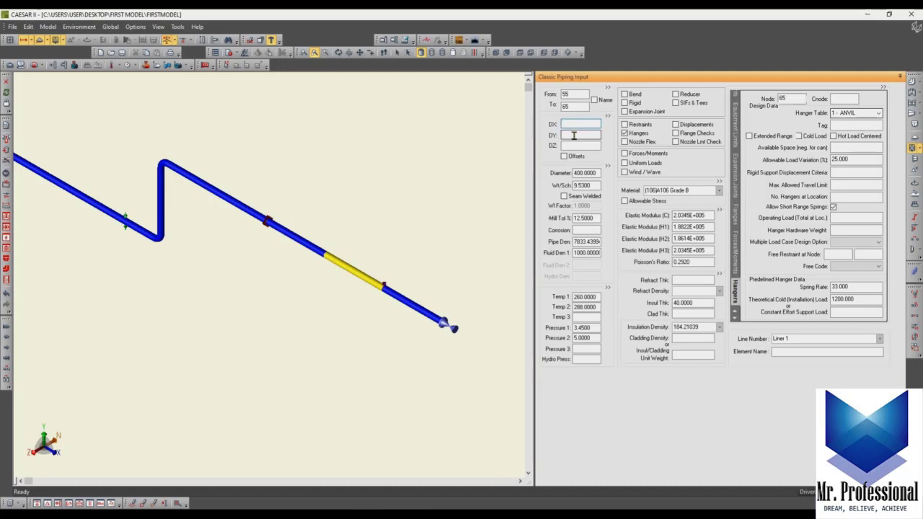
pyautogui.write('200')
pyautogui.press('Tab')
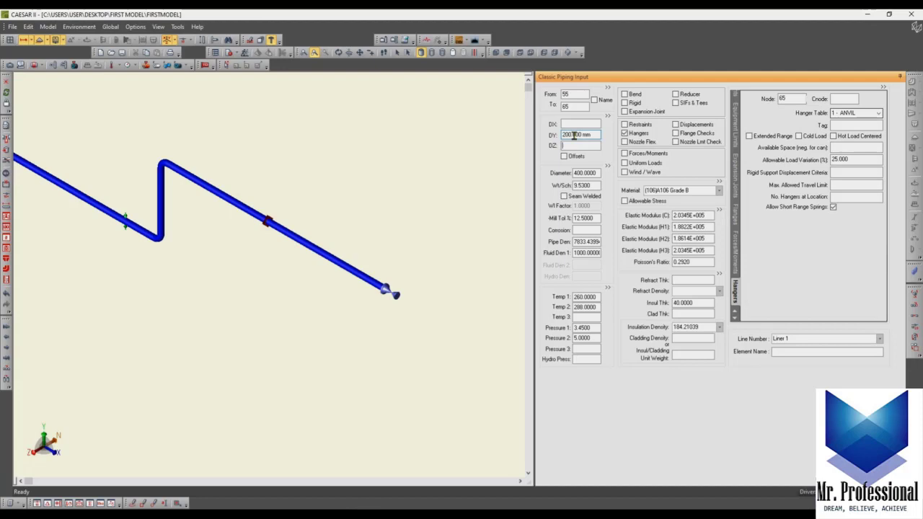
# Reconnect the run element ending at node 85 by setting its From node to 55.
pyautogui.moveTo(373, 232); pyautogui.dragTo(382, 244, button='middle')
pyautogui.scroll(3, 316, 270)
pyautogui.scroll(2, 316, 273)
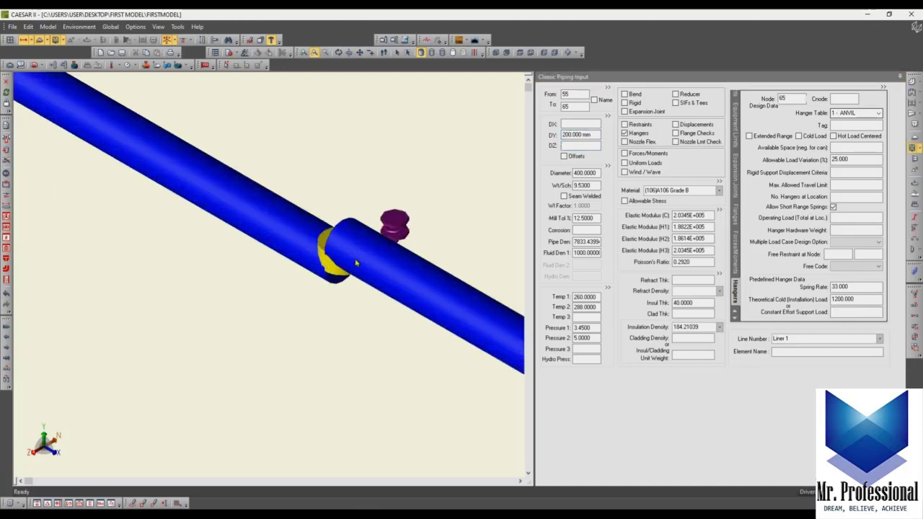
pyautogui.scroll(2, 377, 310)
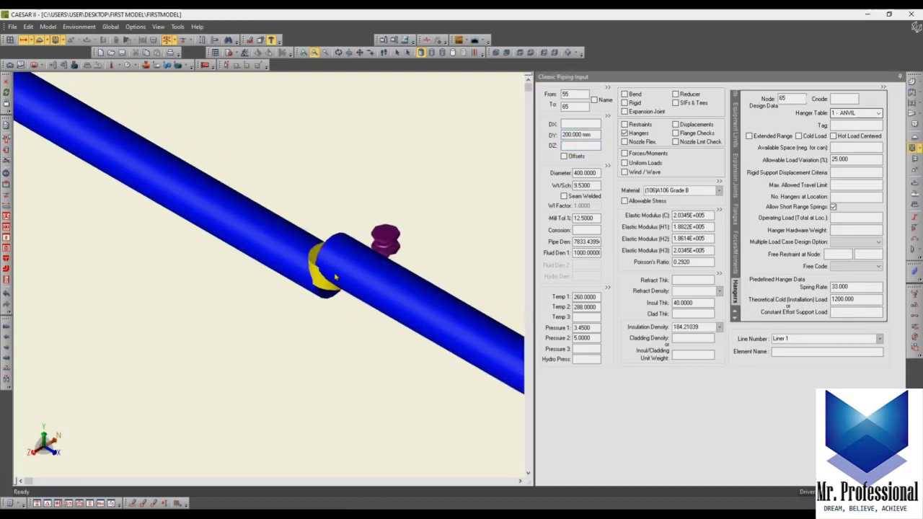
pyautogui.click(355, 264)
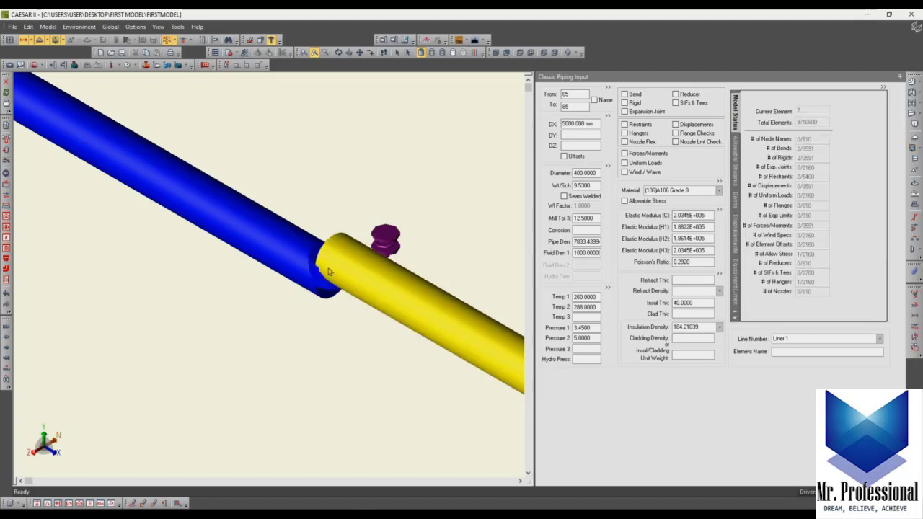
pyautogui.click(306, 284)
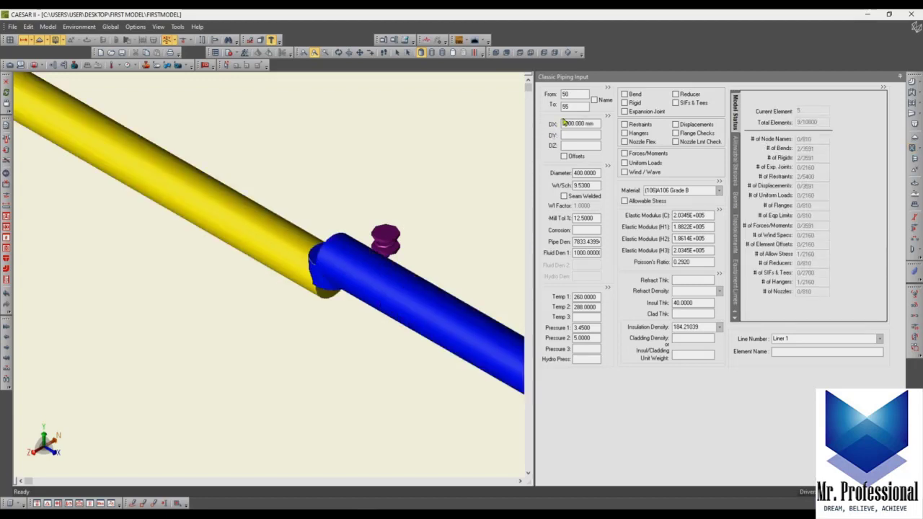
pyautogui.click(354, 253)
pyautogui.doubleClick(571, 95)
pyautogui.write('55')
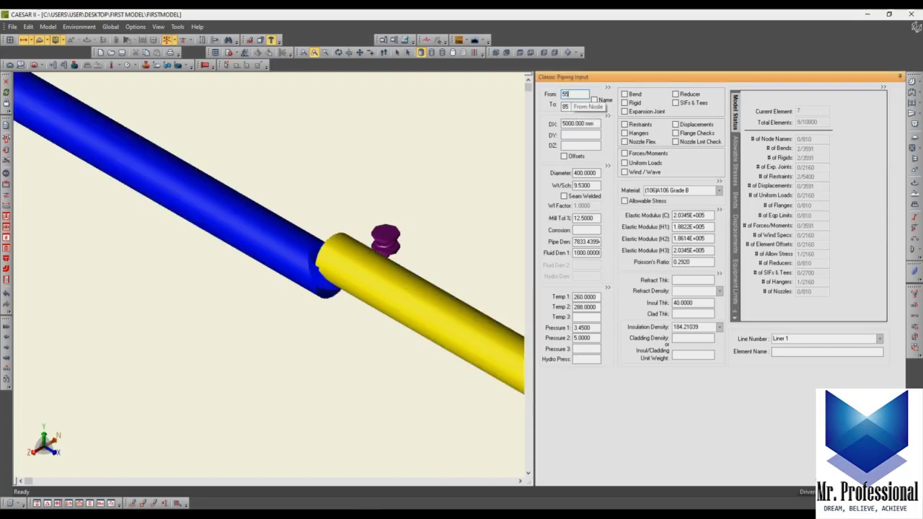
pyautogui.press('Tab')
pyautogui.click(371, 279)
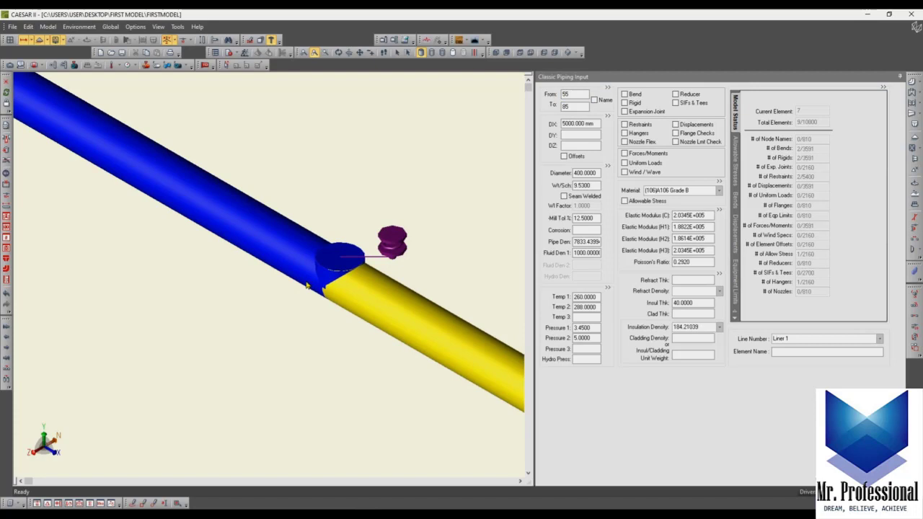
# Add an SIF/tee definition at node 55 on the element from 50 to 55, with type 2 - Unreinforced.
pyautogui.click(306, 287)
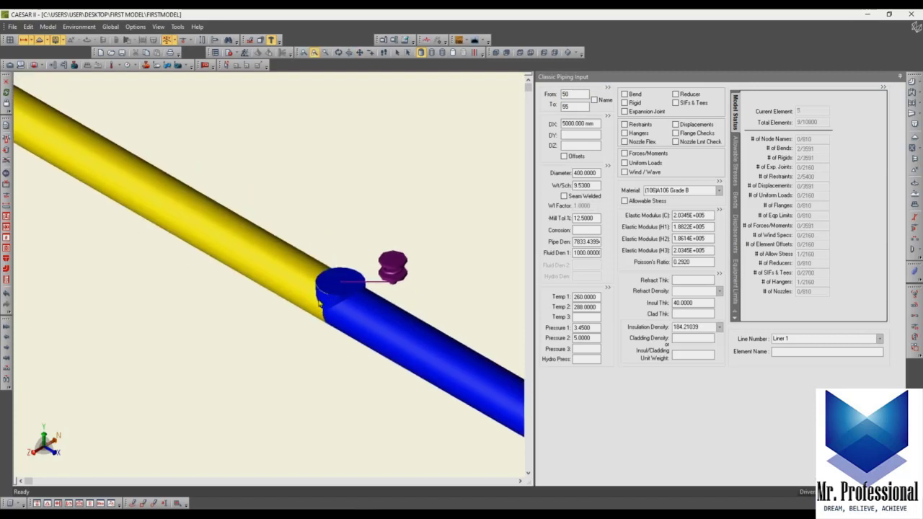
pyautogui.click(694, 105)
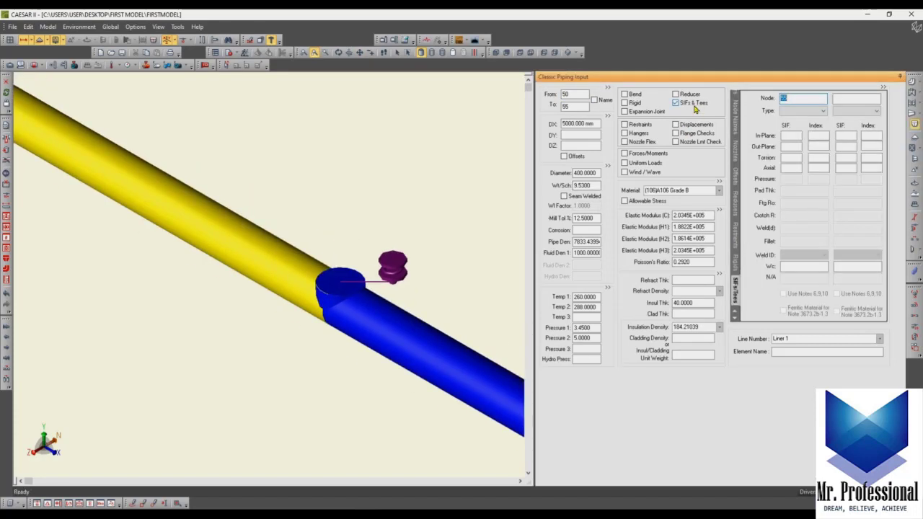
pyautogui.click(802, 110)
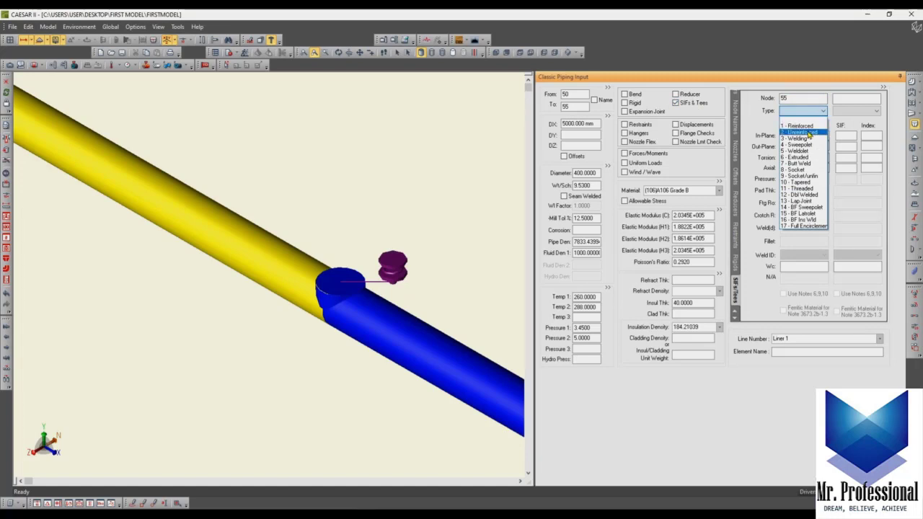
pyautogui.click(807, 133)
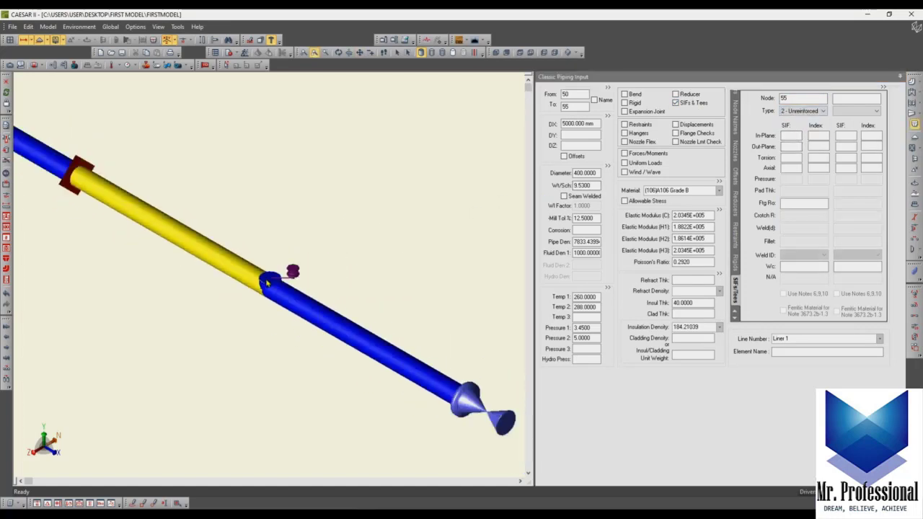
# Examine the tee definition at node 55, its intersection with the branch, and the bend element from node 20 to 30.
pyautogui.click(812, 97)
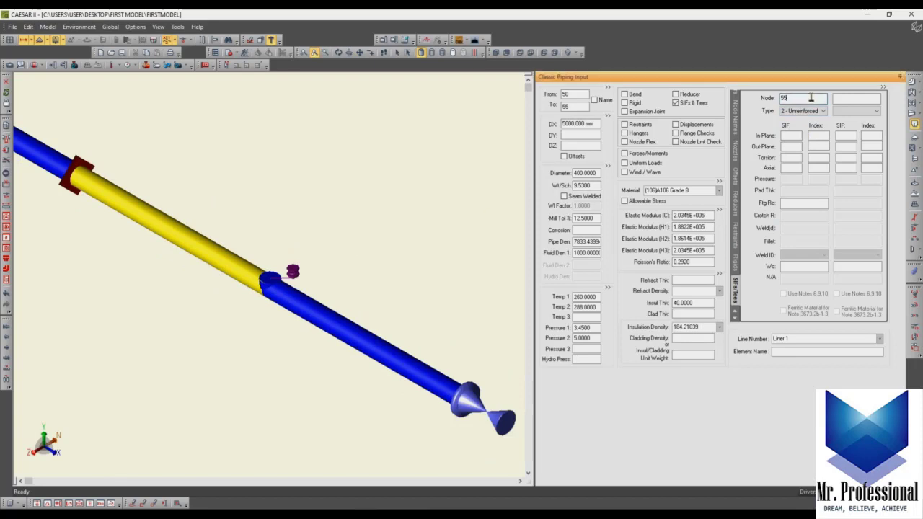
pyautogui.doubleClick(783, 97)
pyautogui.click(198, 259)
pyautogui.scroll(-6, 265, 242)
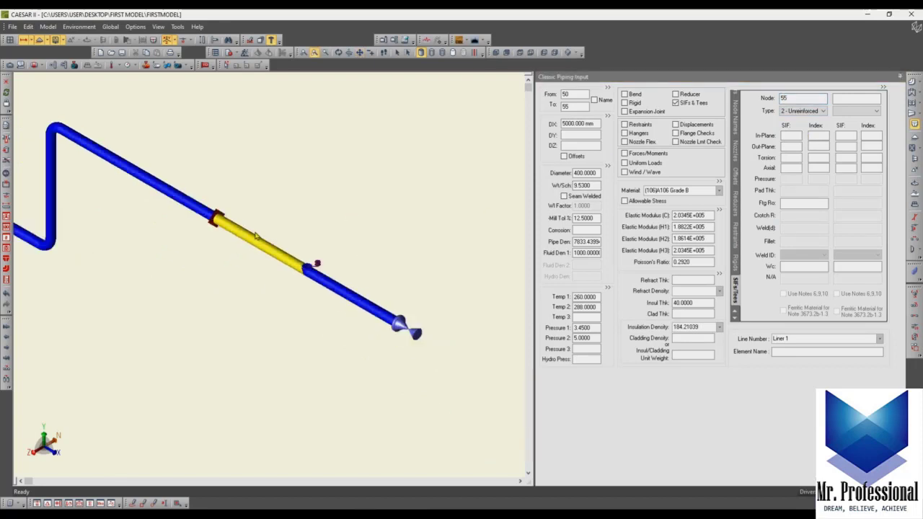
pyautogui.click(144, 242)
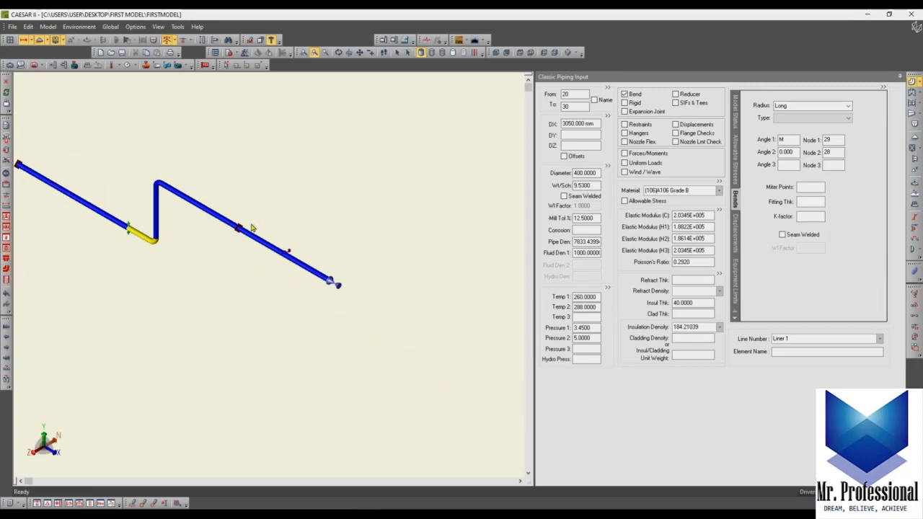
pyautogui.scroll(5, 269, 247)
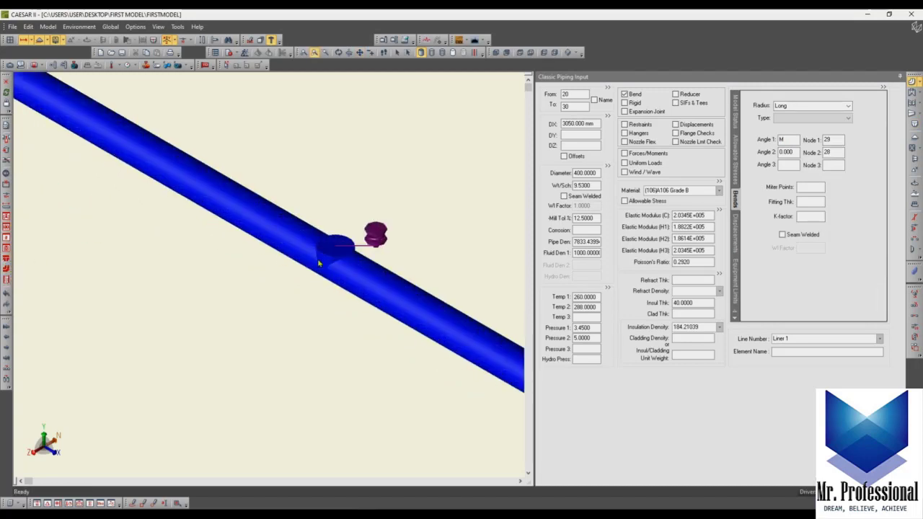
pyautogui.click(318, 255)
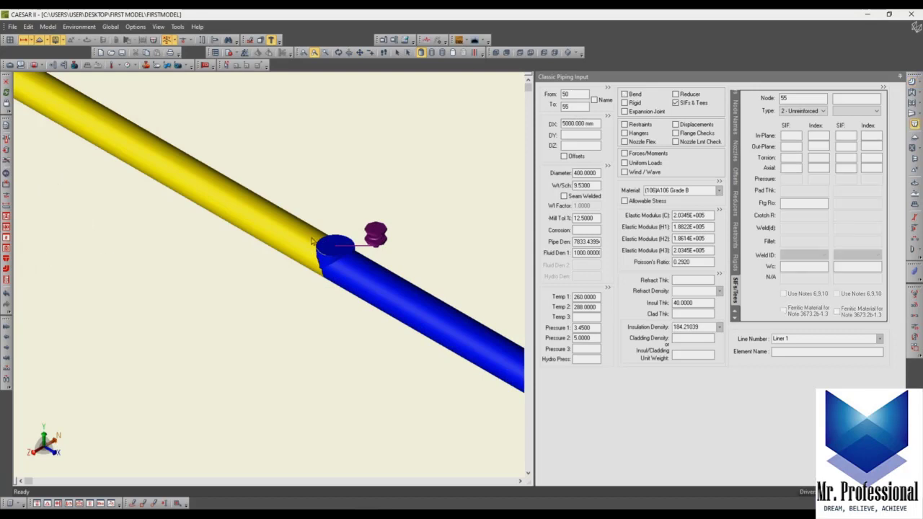
pyautogui.scroll(-5, 80, 313)
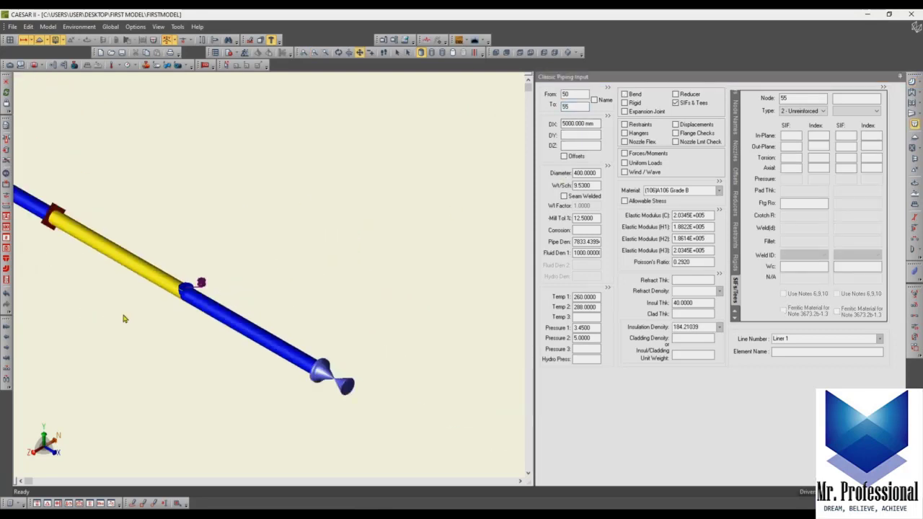
pyautogui.moveTo(186, 313); pyautogui.dragTo(282, 294, button='middle')
pyautogui.scroll(-1, 279, 292)
pyautogui.click(136, 279)
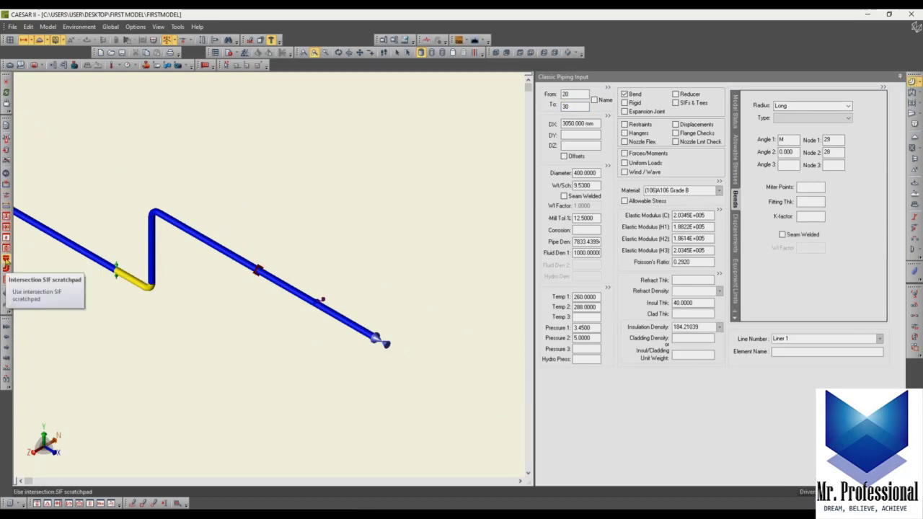
# Open the intersection SIF scratchpad for node 55.
pyautogui.click(7, 261)
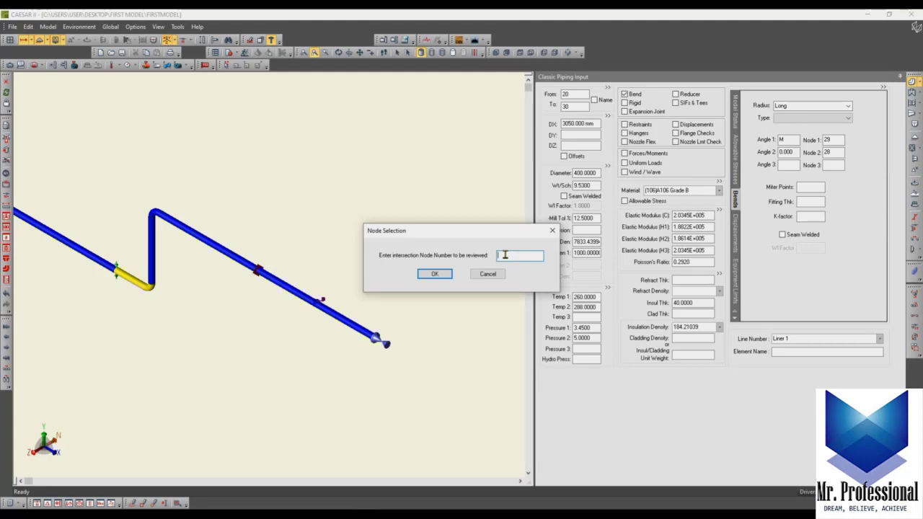
pyautogui.click(553, 230)
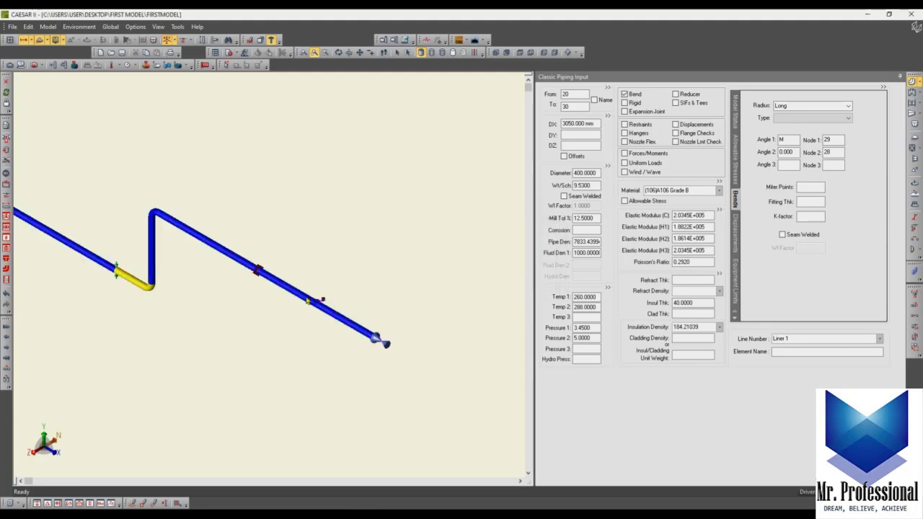
pyautogui.click(308, 306)
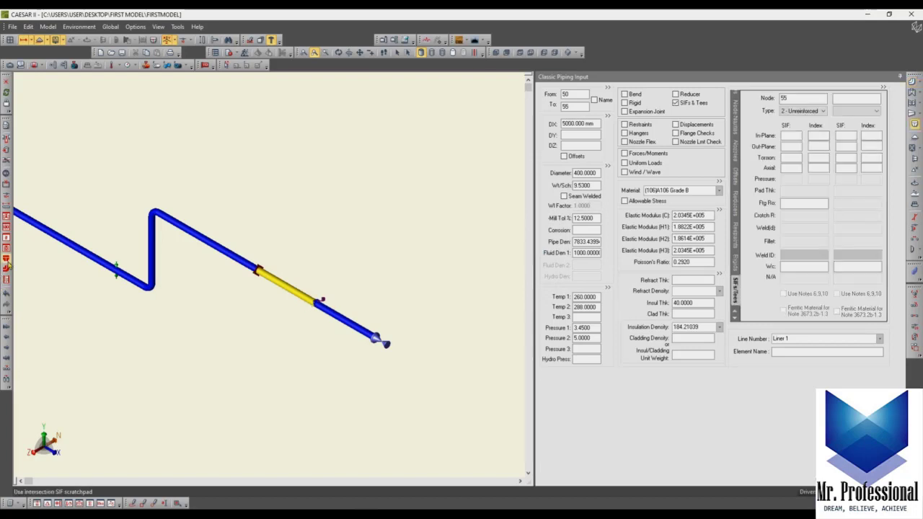
pyautogui.click(5, 258)
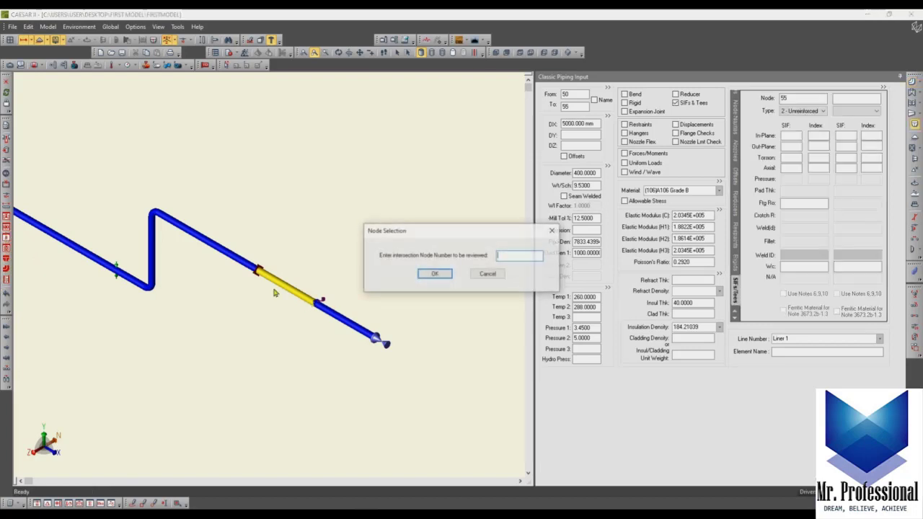
pyautogui.write('55')
pyautogui.press('Return')
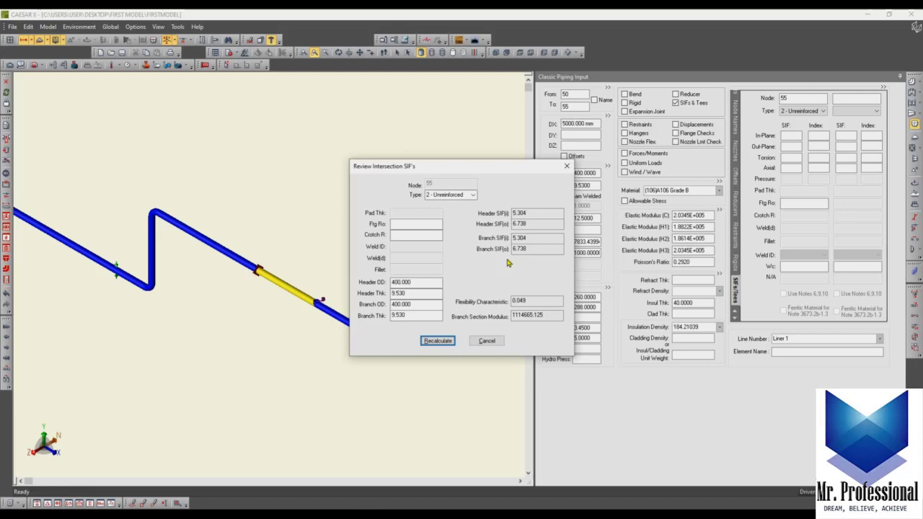
# Review the tee type, header SIFs, header dimensions and branch diameter at node 55, and close the scratchpad without recalculating.
pyautogui.click(454, 195)
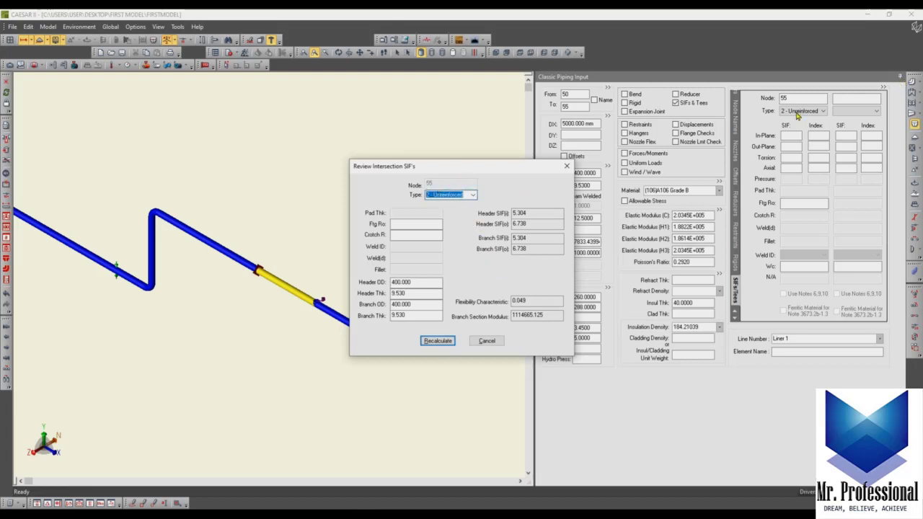
pyautogui.click(404, 282)
pyautogui.click(515, 213)
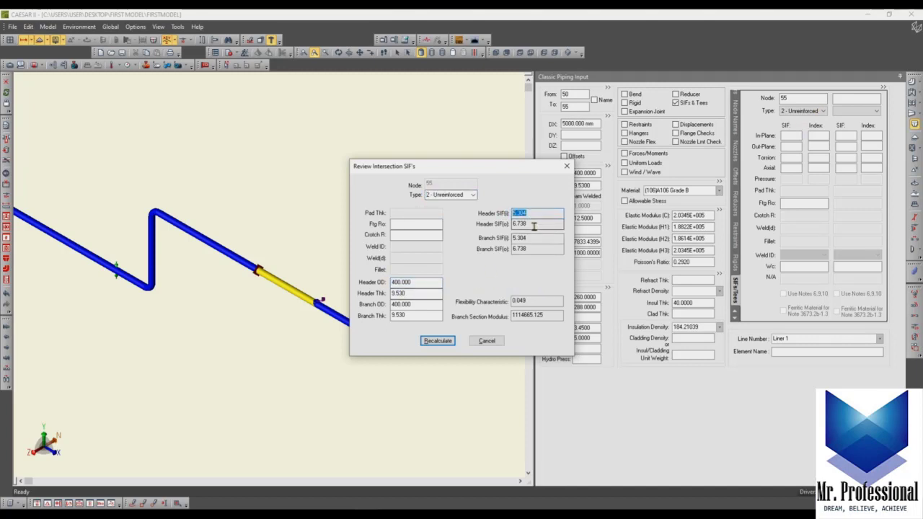
pyautogui.click(534, 225)
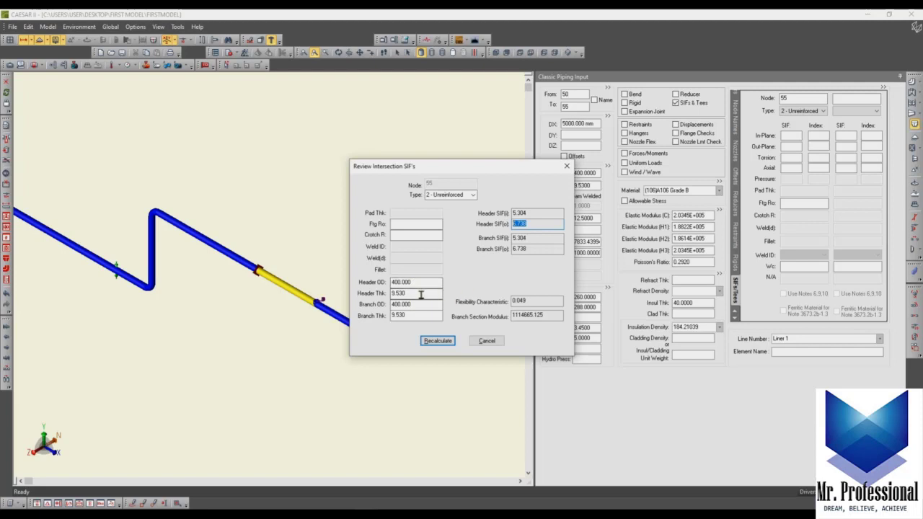
pyautogui.moveTo(413, 293); pyautogui.dragTo(370, 294)
pyautogui.click(333, 309)
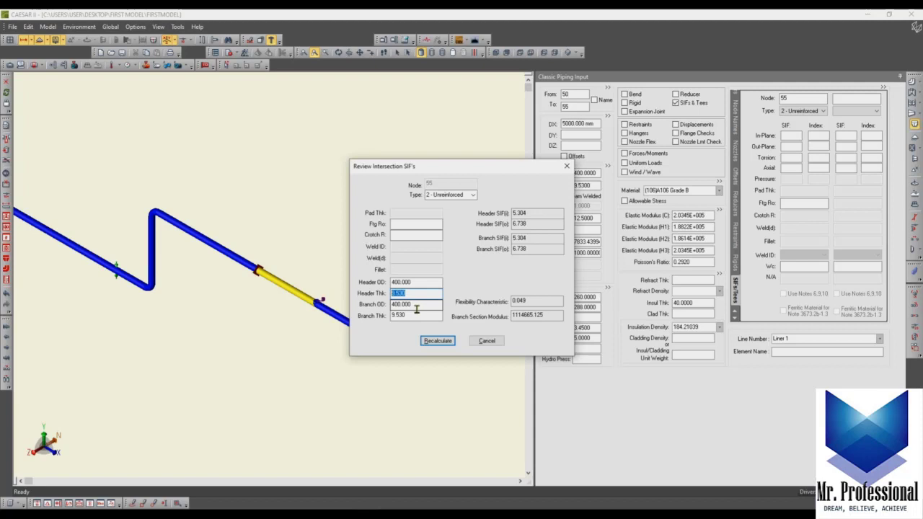
pyautogui.moveTo(422, 306); pyautogui.dragTo(391, 304)
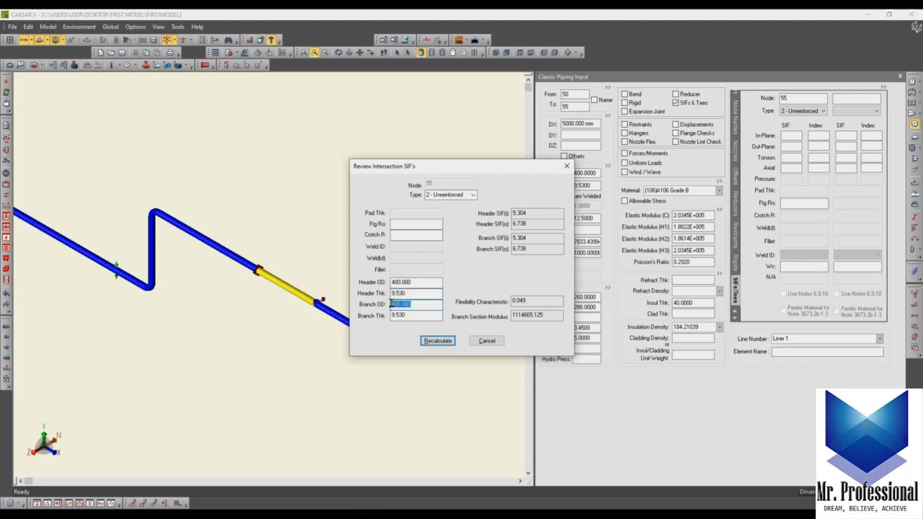
pyautogui.click(482, 341)
# Set the diameter of the vertical branch element from node 55 to 65 to 300 mm.
pyautogui.scroll(4, 334, 306)
pyautogui.scroll(3, 334, 306)
pyautogui.click(297, 305)
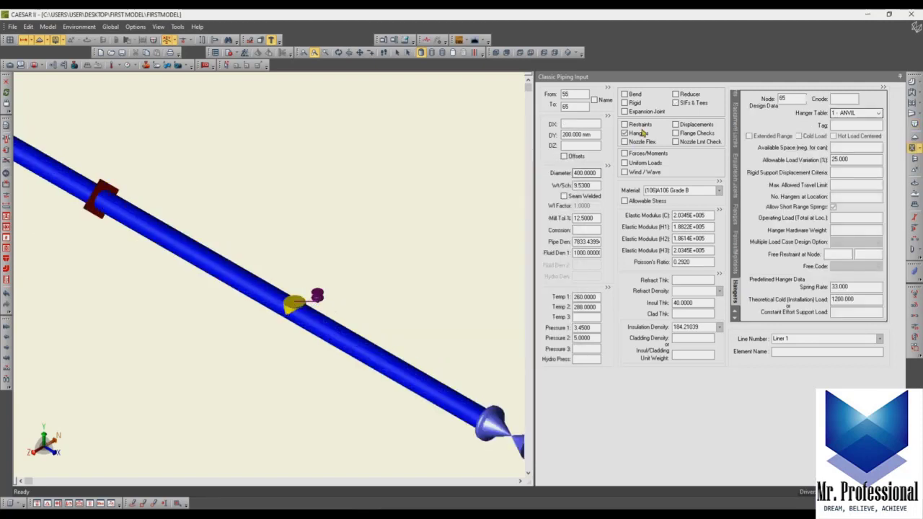
pyautogui.click(596, 173)
pyautogui.doubleClick(596, 173)
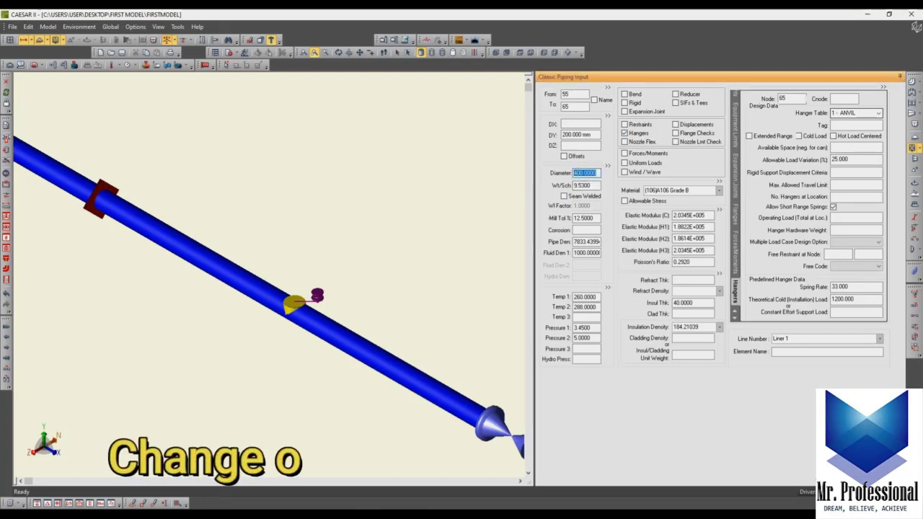
pyautogui.write('300')
pyautogui.press('Tab')
# Set the diameter of the header element from node 55 to 85 to 400 mm.
pyautogui.moveTo(370, 255); pyautogui.dragTo(373, 222, button='middle')
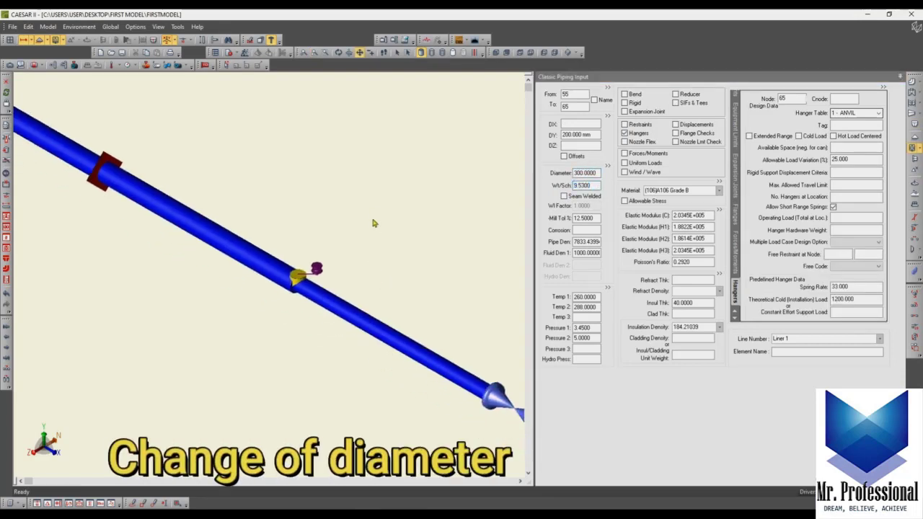
pyautogui.moveTo(332, 305); pyautogui.dragTo(257, 299, button='middle')
pyautogui.scroll(3, 257, 298)
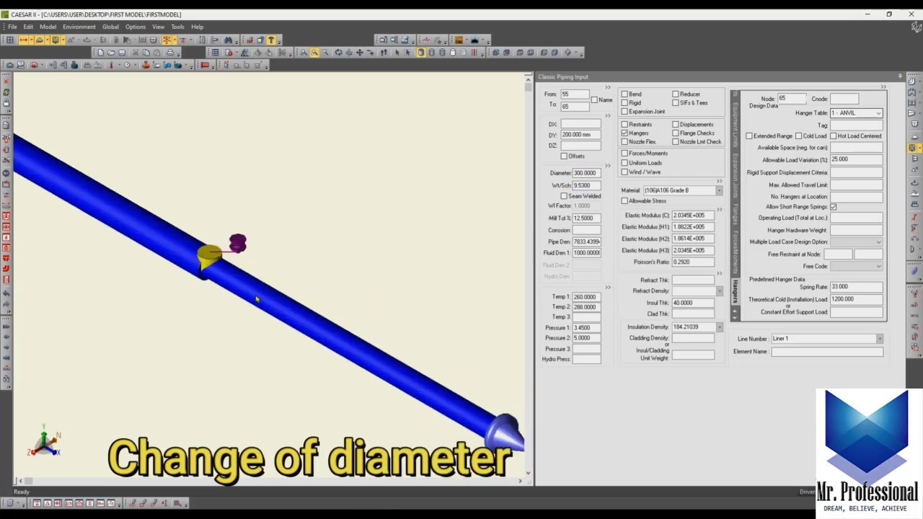
pyautogui.click(251, 301)
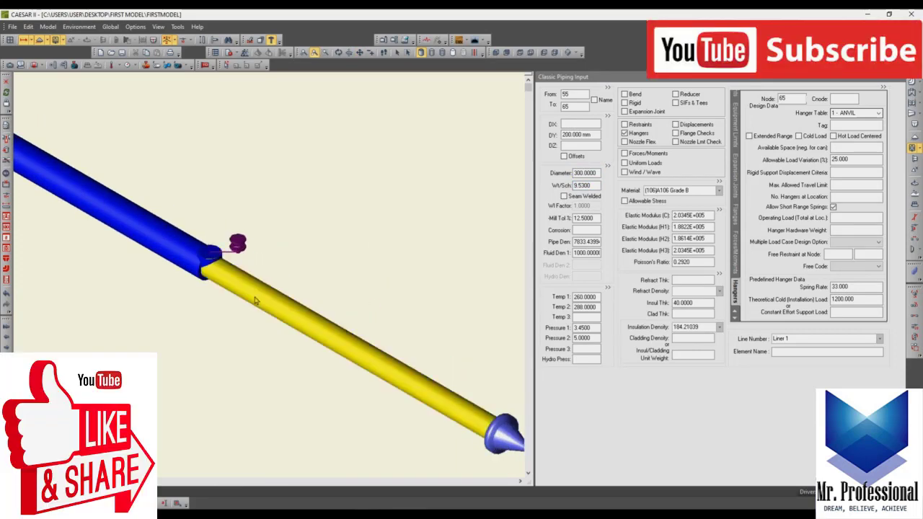
pyautogui.doubleClick(586, 173)
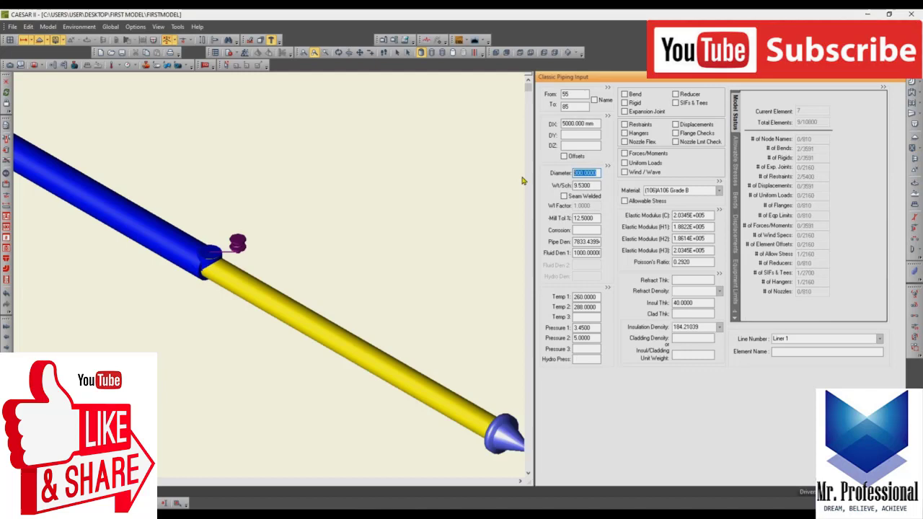
pyautogui.write('400')
pyautogui.press('Tab')
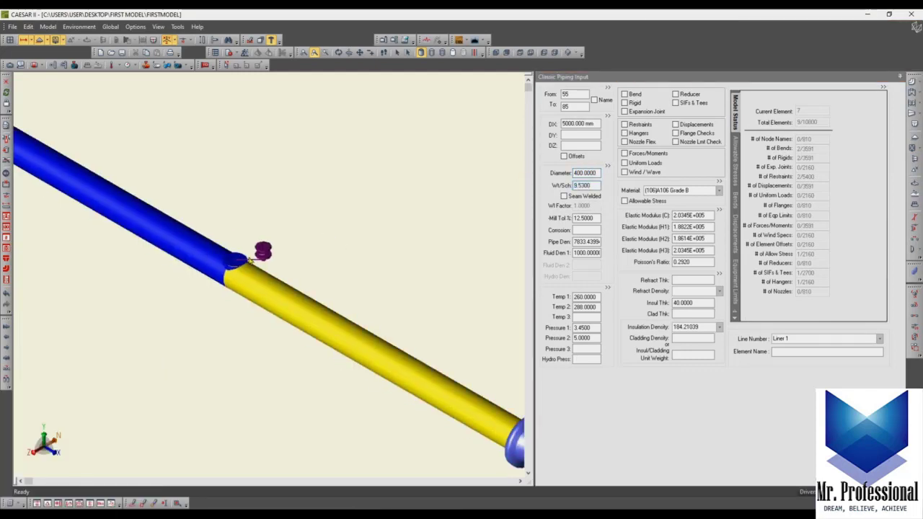
# Set the DY length of the branch element from node 55 to 65 to 300 mm.
pyautogui.click(230, 264)
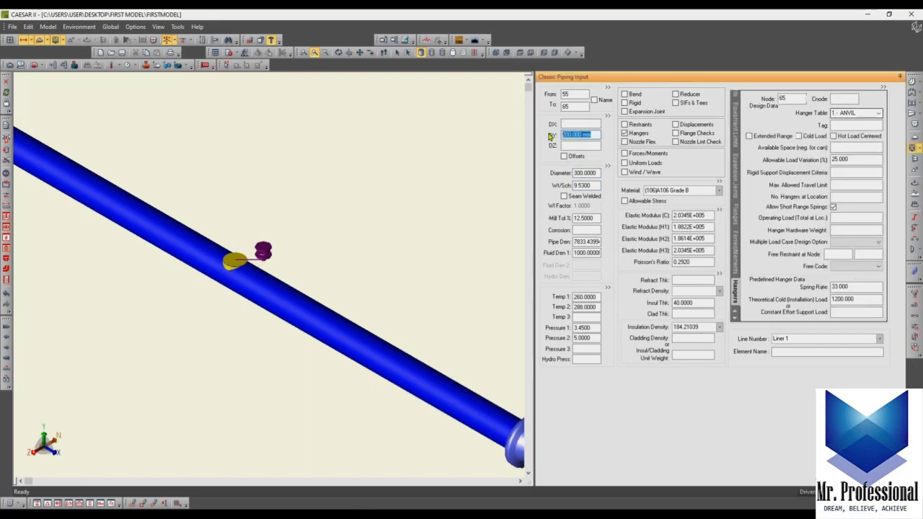
pyautogui.write('5.')
pyautogui.write('00')
pyautogui.press('Return')
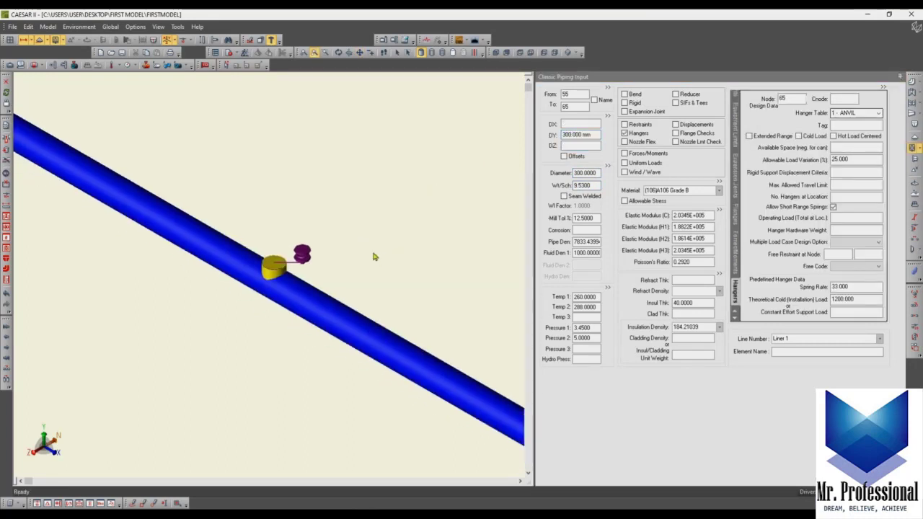
# Review the intersection SIFs and branch OD at node 55 in the scratchpad, and close it without recalculating.
pyautogui.click(216, 242)
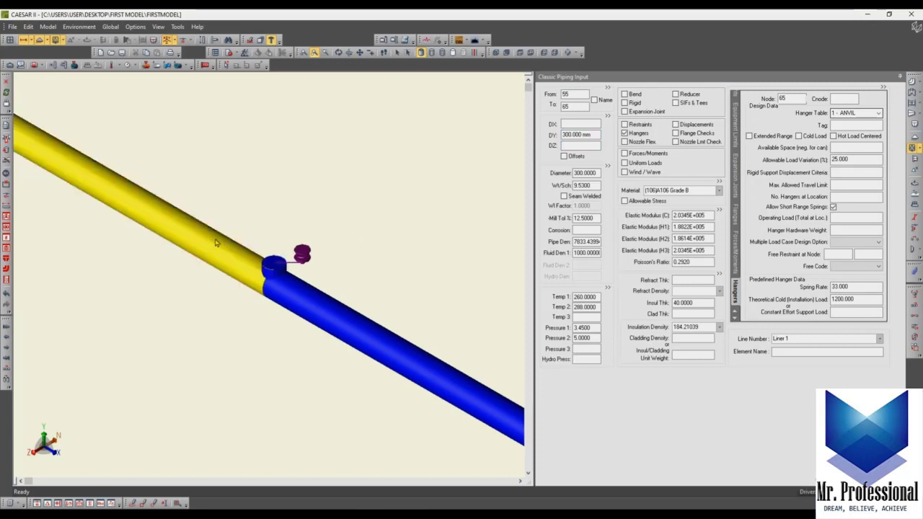
pyautogui.click(6, 272)
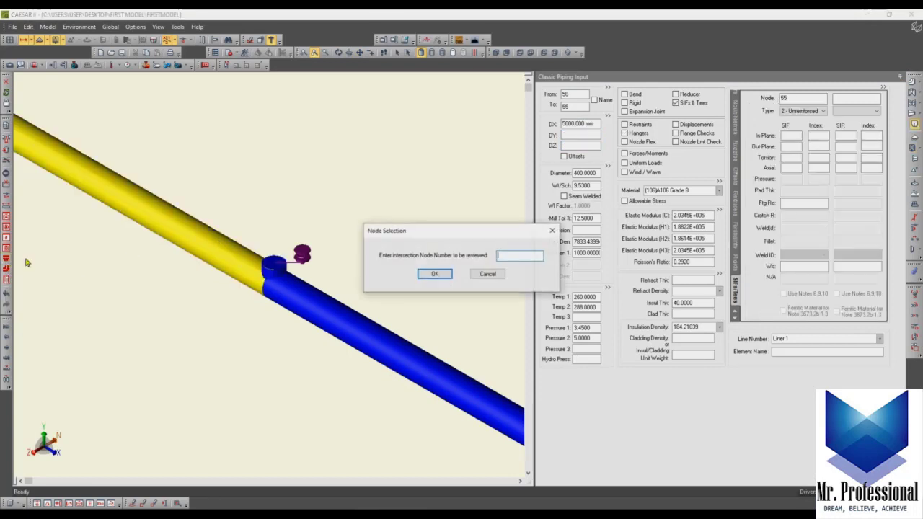
pyautogui.press('Return')
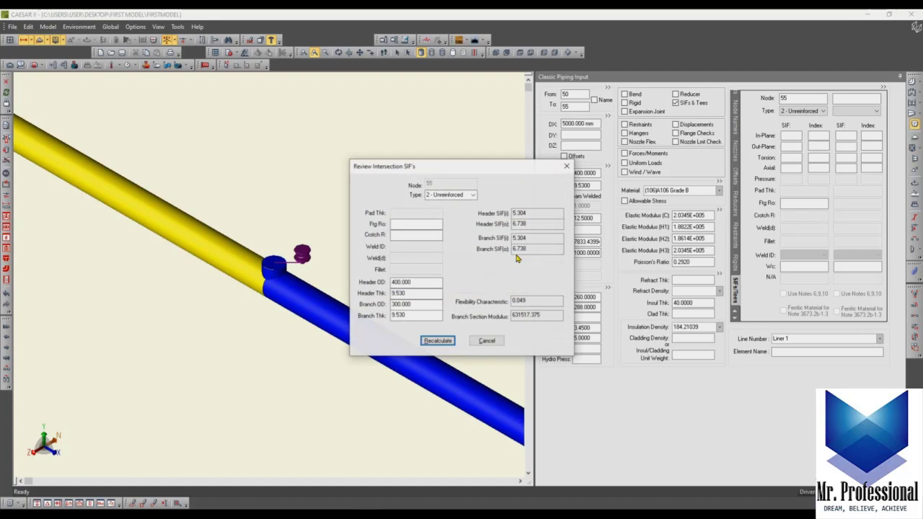
pyautogui.moveTo(415, 305); pyautogui.dragTo(384, 303)
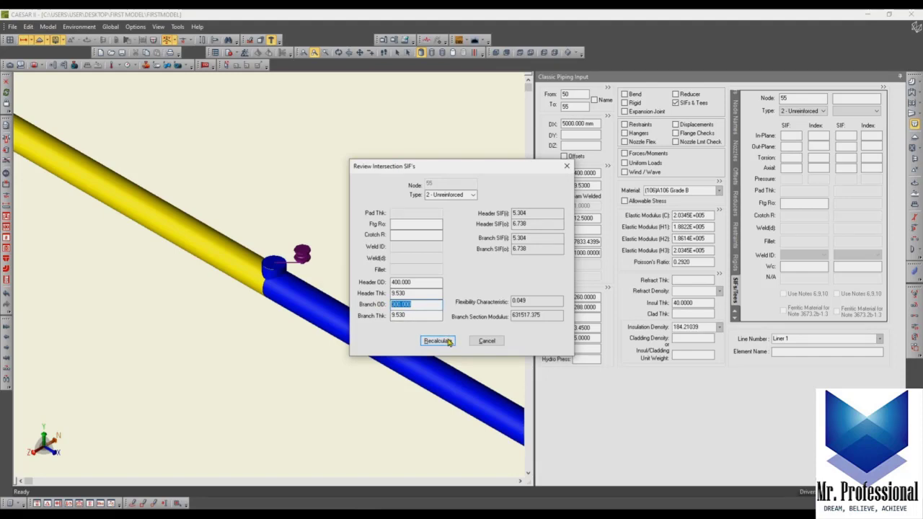
pyautogui.click(483, 341)
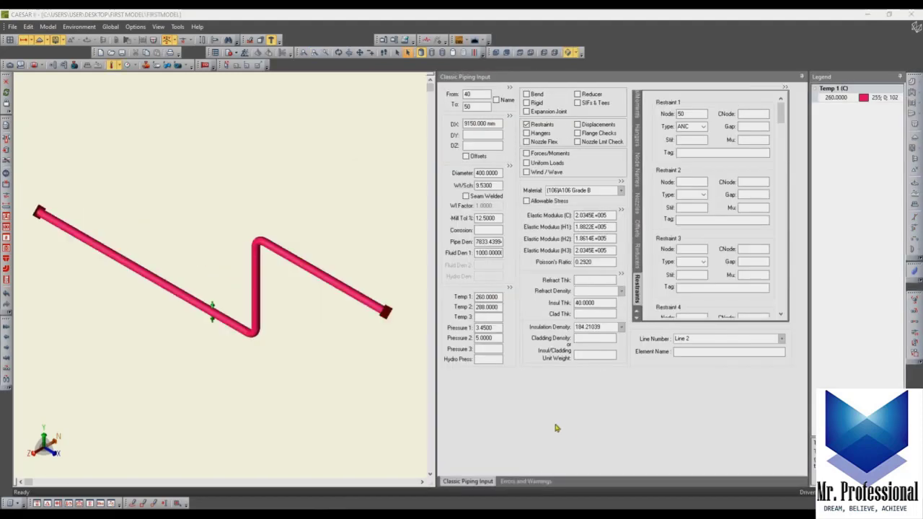
# Examine the bend definitions and radius of the elements from node 20 to 30 and from 30 to 40.
pyautogui.moveTo(299, 308); pyautogui.dragTo(303, 331, button='middle')
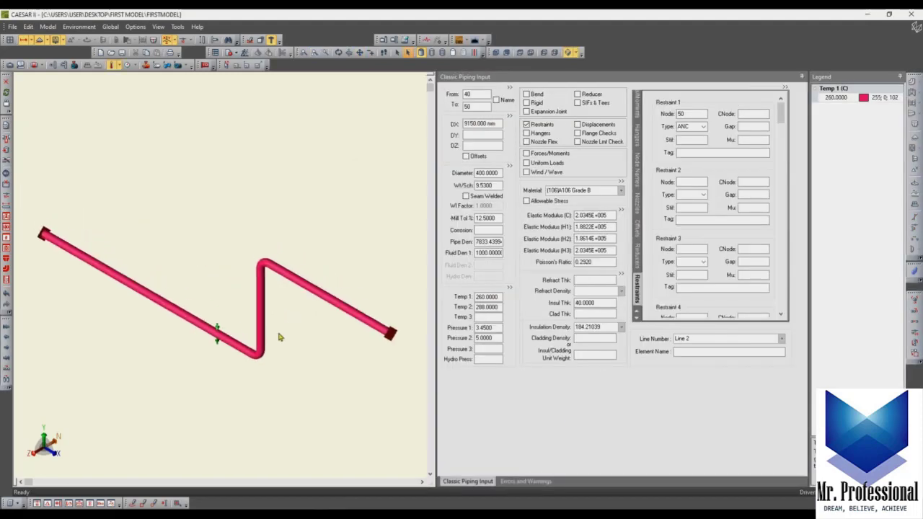
pyautogui.click(246, 354)
pyautogui.click(258, 354)
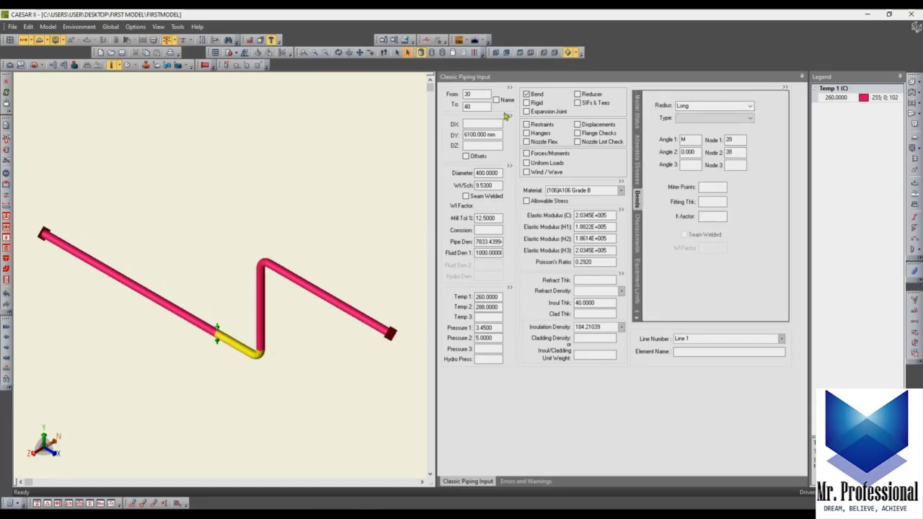
pyautogui.moveTo(485, 106); pyautogui.dragTo(456, 104)
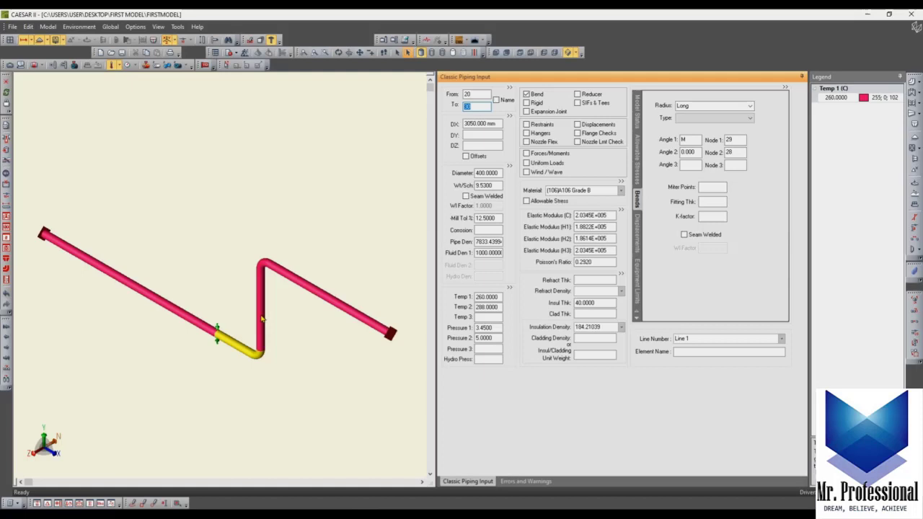
pyautogui.press('pagedown')
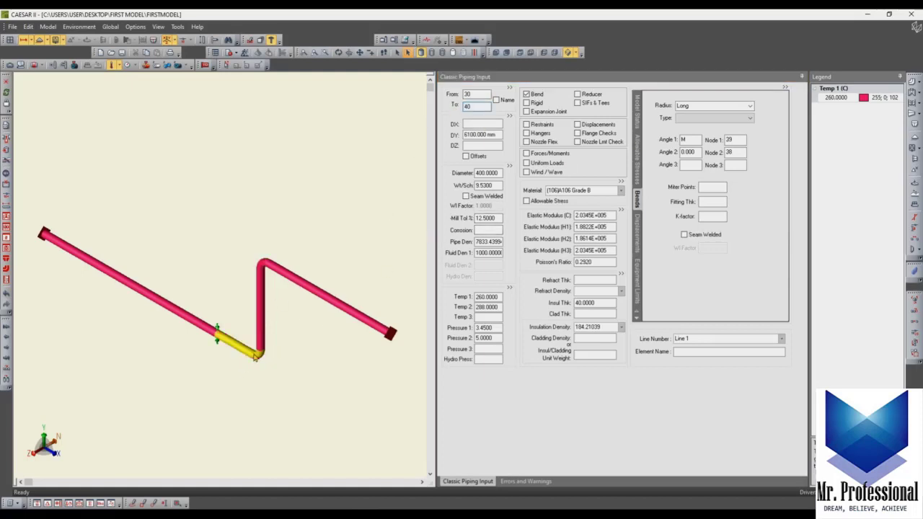
pyautogui.press('pageup')
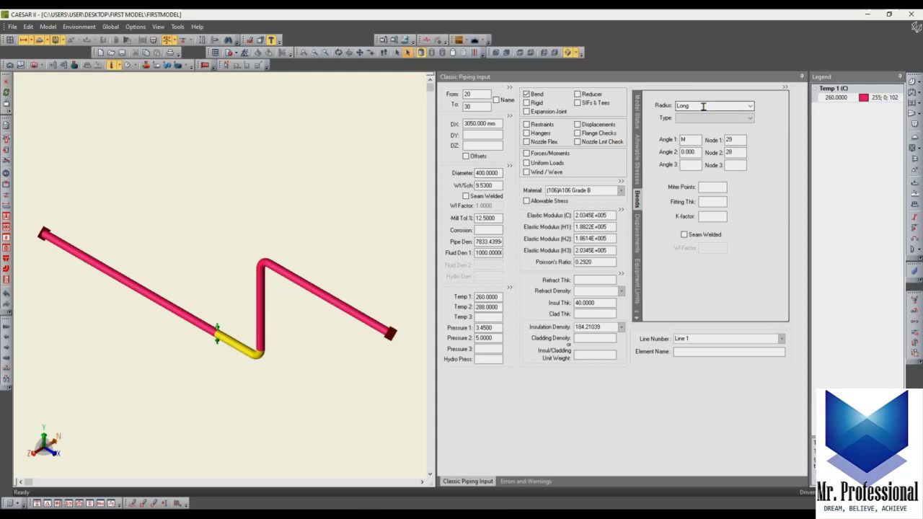
pyautogui.click(258, 302)
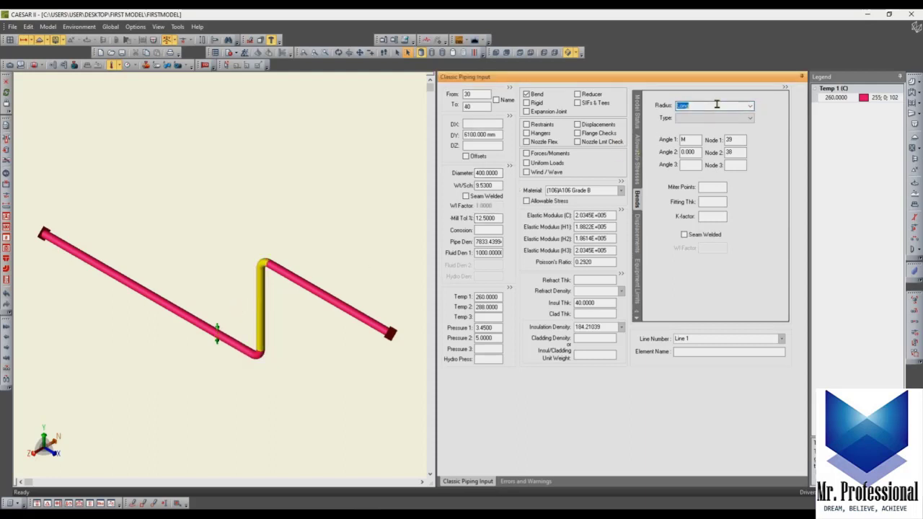
# Review the bend SIFs at node 30 in the bend SIF scratchpad, and close it without recalculating.
pyautogui.moveTo(192, 215); pyautogui.dragTo(180, 208, button='middle')
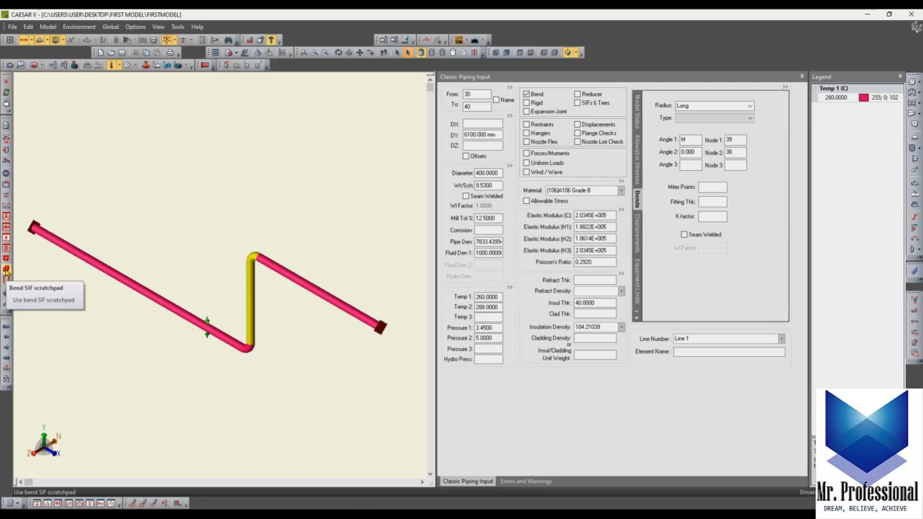
pyautogui.click(6, 271)
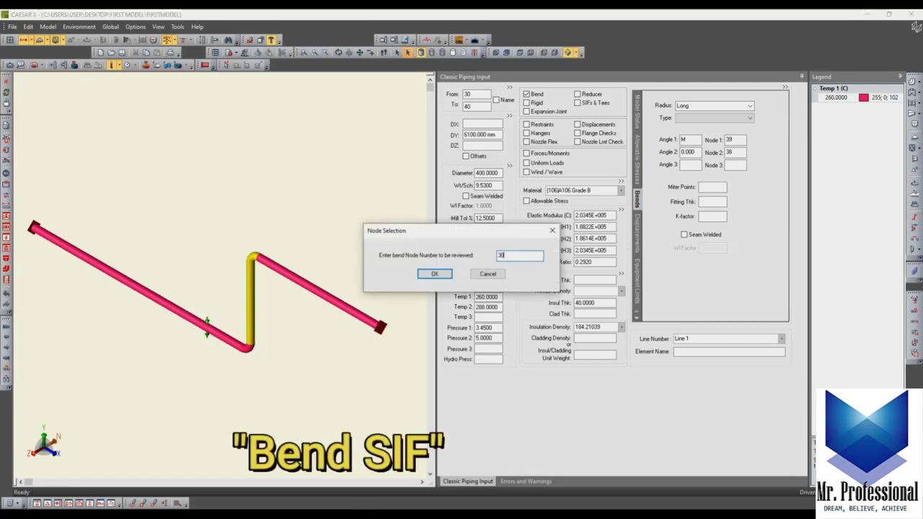
pyautogui.write('30')
pyautogui.press('Return')
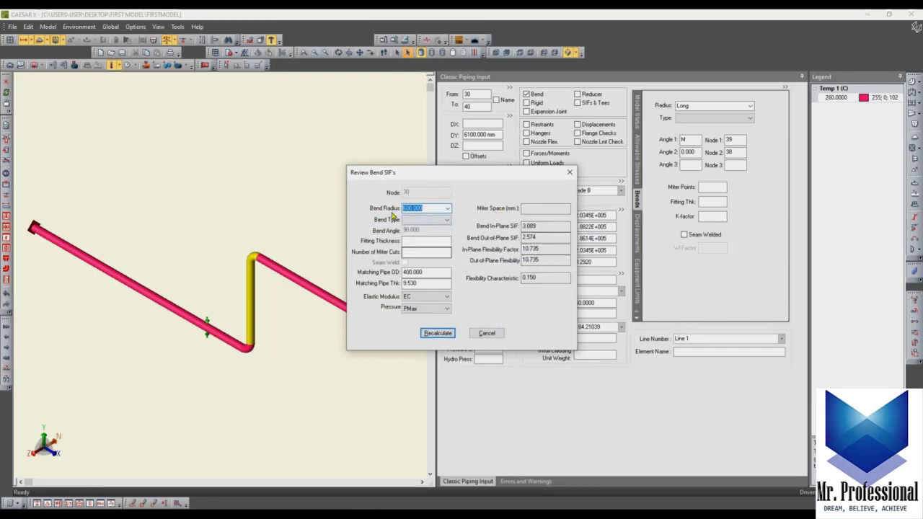
pyautogui.click(498, 334)
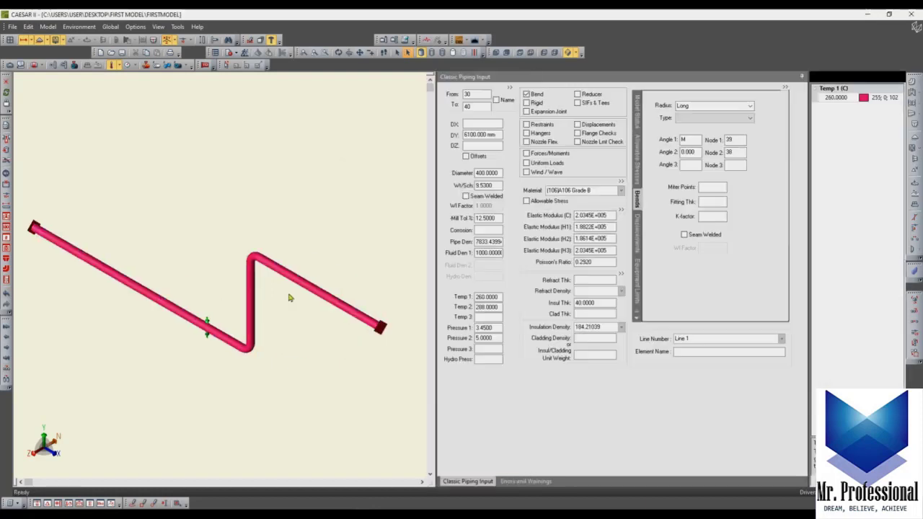
# Review the bend SIFs at node 40 for the long-radius bend, and close the scratchpad without recalculating.
pyautogui.click(6, 269)
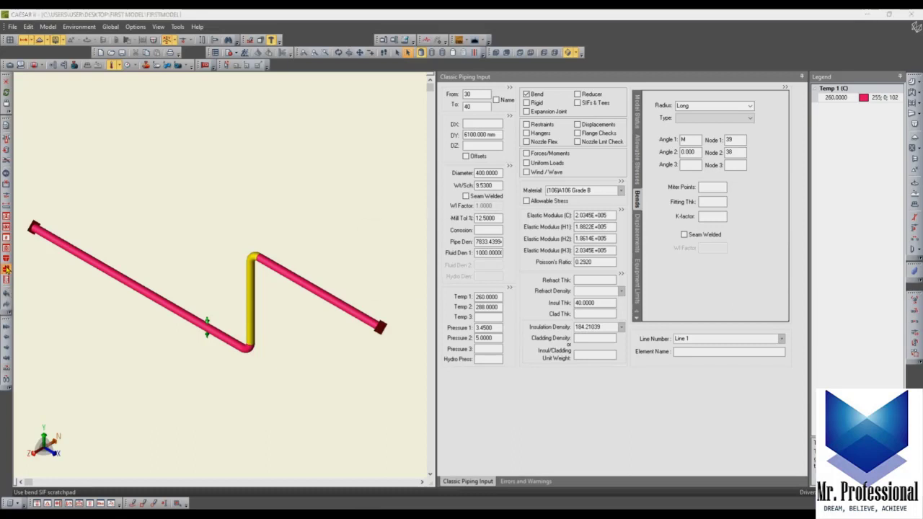
pyautogui.press('Return')
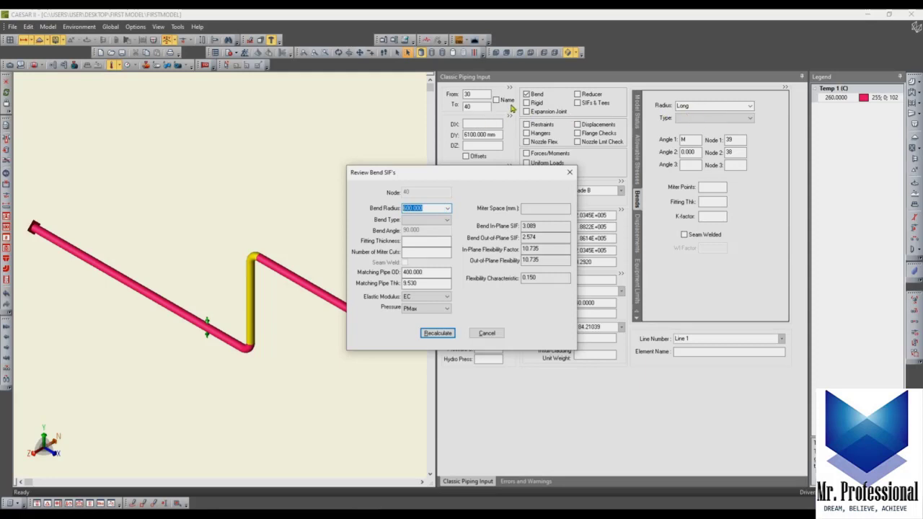
pyautogui.click(487, 333)
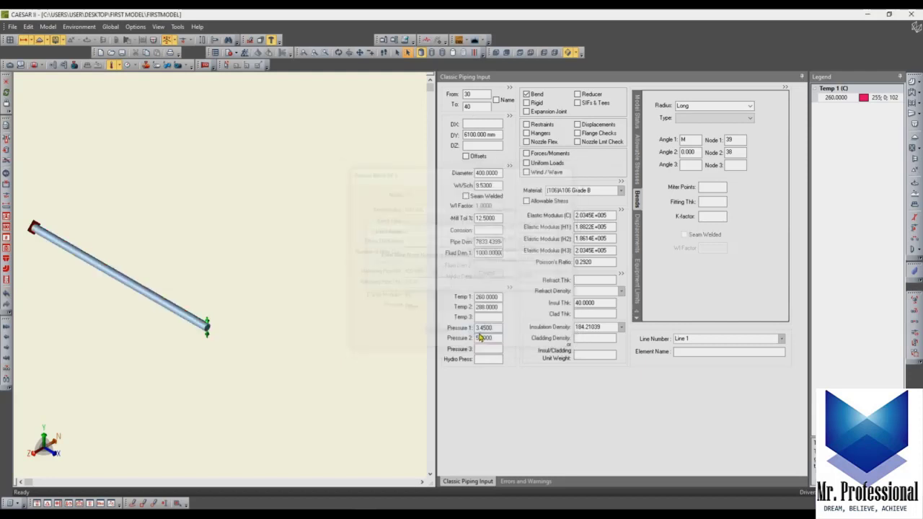
# Set the bend radius of the element from node 30 to 40 to 3D.
pyautogui.click(706, 107)
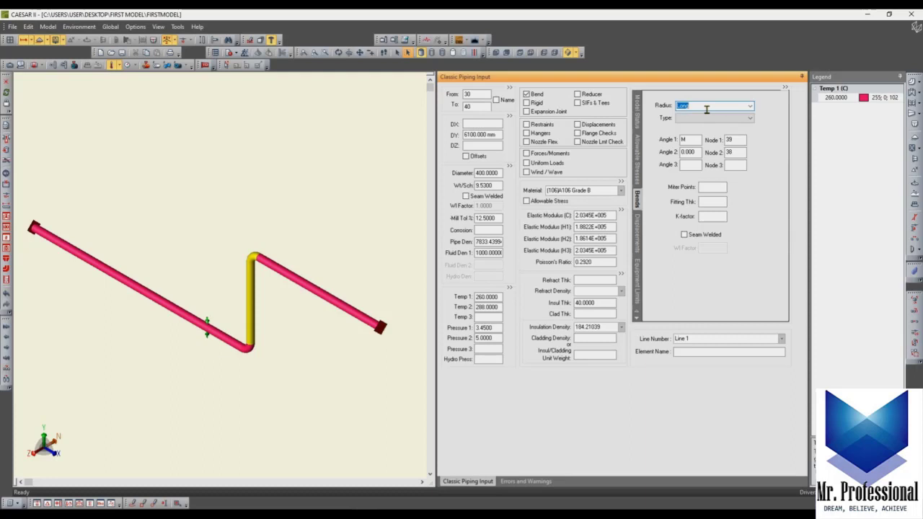
pyautogui.click(750, 106)
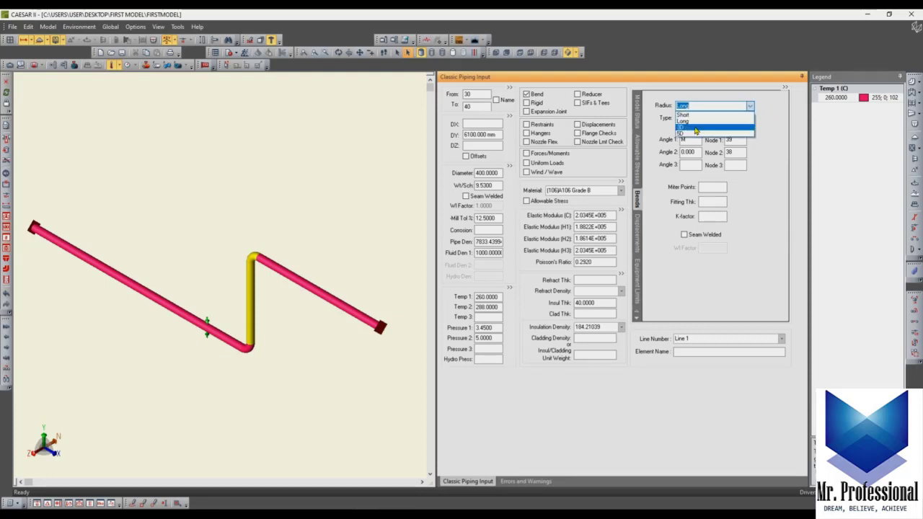
pyautogui.click(695, 128)
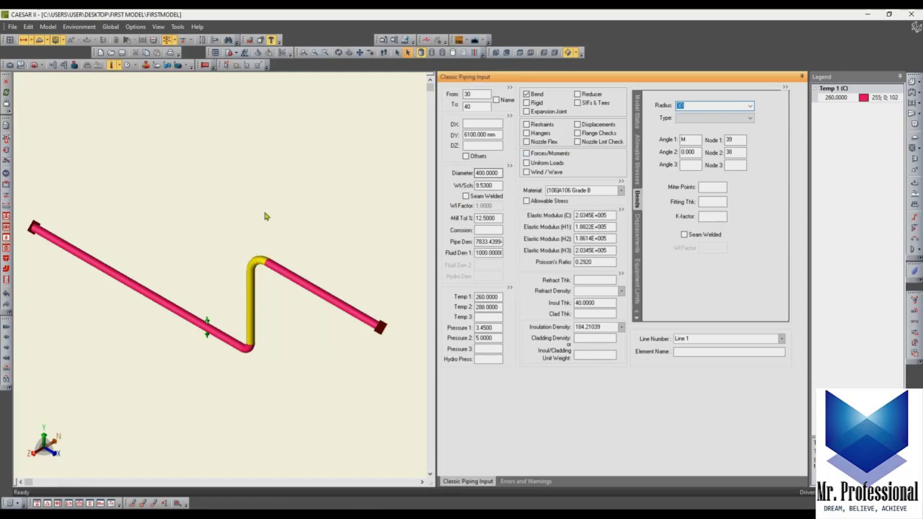
# Review the SIFs and matching pipe OD of the 3D bend at node 40, and close the scratchpad without recalculating.
pyautogui.click(7, 269)
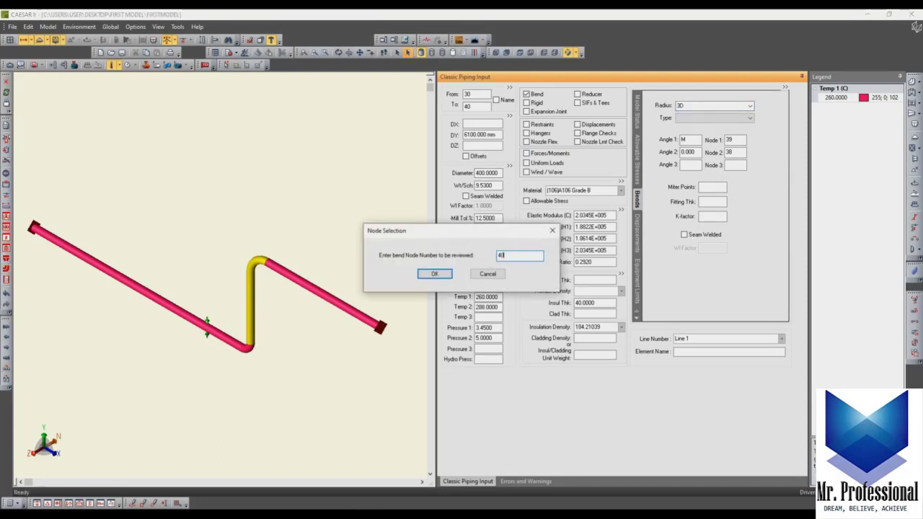
pyautogui.write('40')
pyautogui.press('Return')
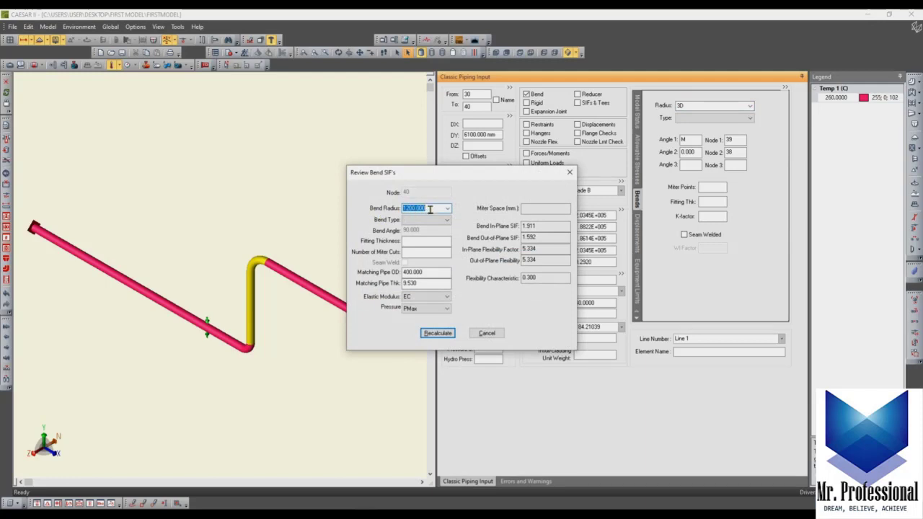
pyautogui.moveTo(440, 272); pyautogui.dragTo(379, 272)
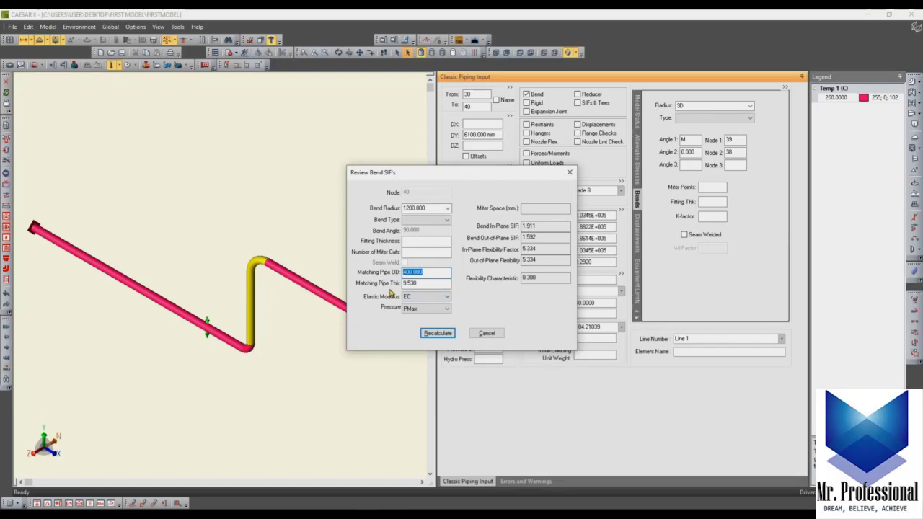
pyautogui.click(488, 333)
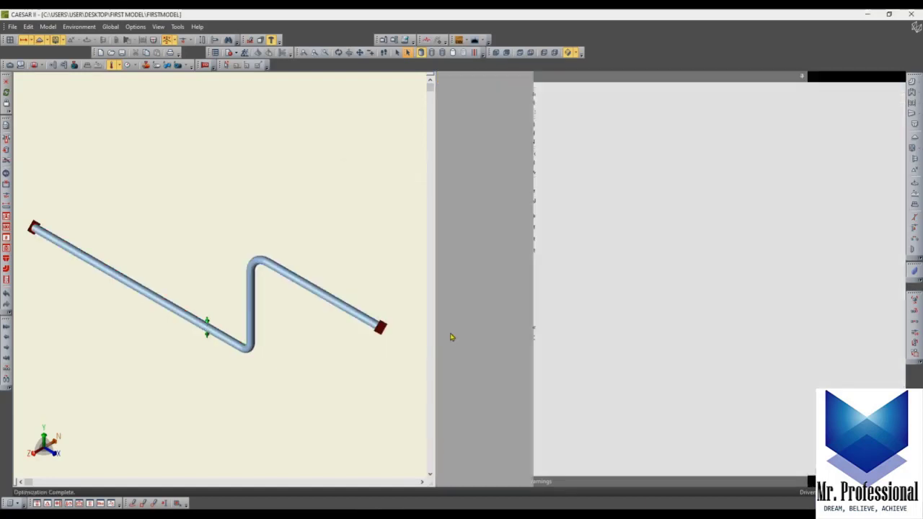
# Set the bend radius of the element from node 30 to 40 back to Long.
pyautogui.moveTo(319, 337); pyautogui.dragTo(271, 341, button='middle')
pyautogui.click(717, 108)
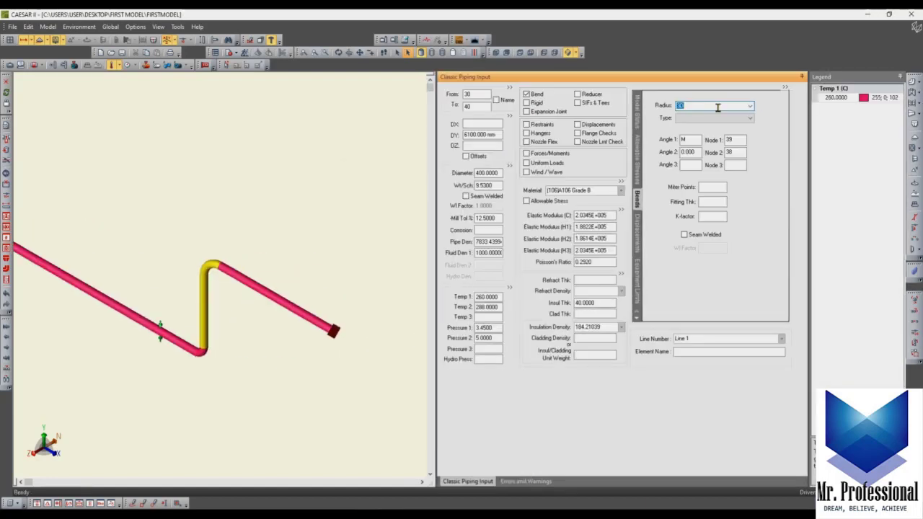
pyautogui.write('long')
pyautogui.press('Tab')
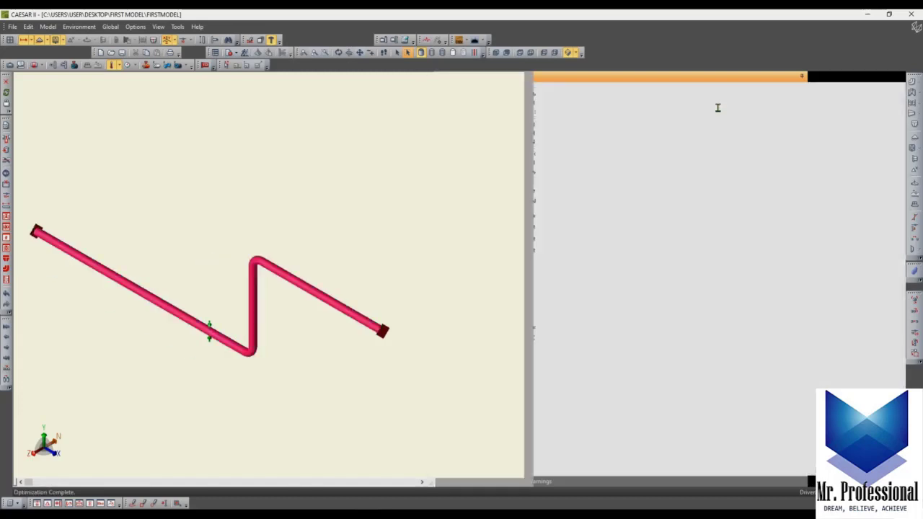
pyautogui.moveTo(234, 257); pyautogui.dragTo(294, 243, button='middle')
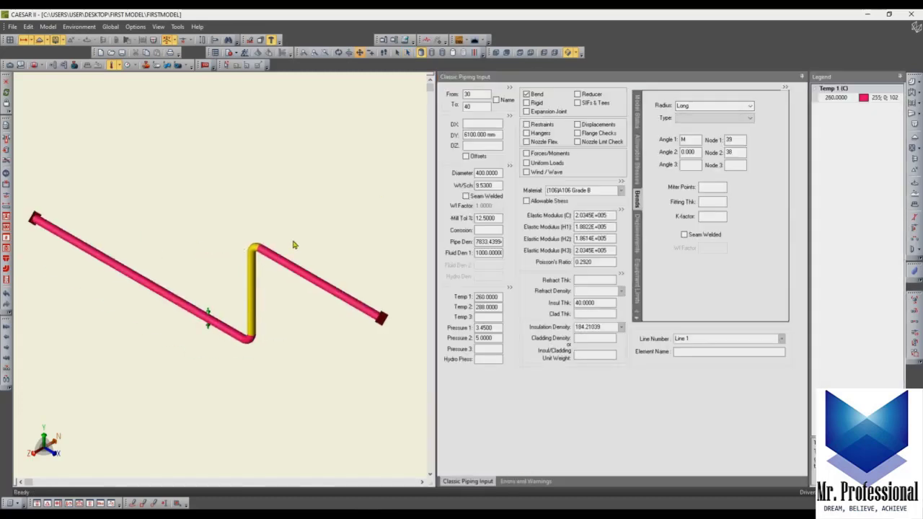
pyautogui.rightClick(282, 236)
pyautogui.click(274, 220)
pyautogui.scroll(3, 276, 231)
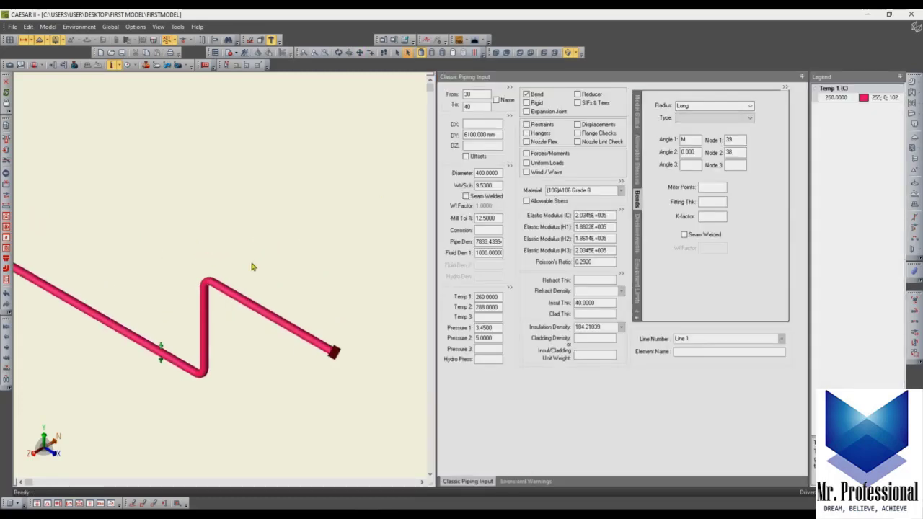
pyautogui.moveTo(201, 271); pyautogui.dragTo(183, 226, button='middle')
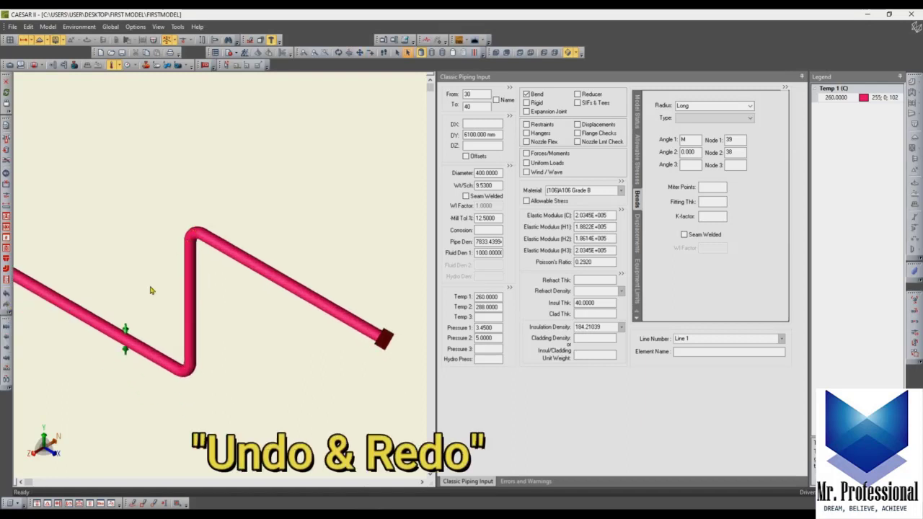
pyautogui.moveTo(148, 291); pyautogui.dragTo(185, 274, button='middle')
pyautogui.moveTo(250, 291); pyautogui.dragTo(203, 292, button='middle')
pyautogui.scroll(-1, 313, 280)
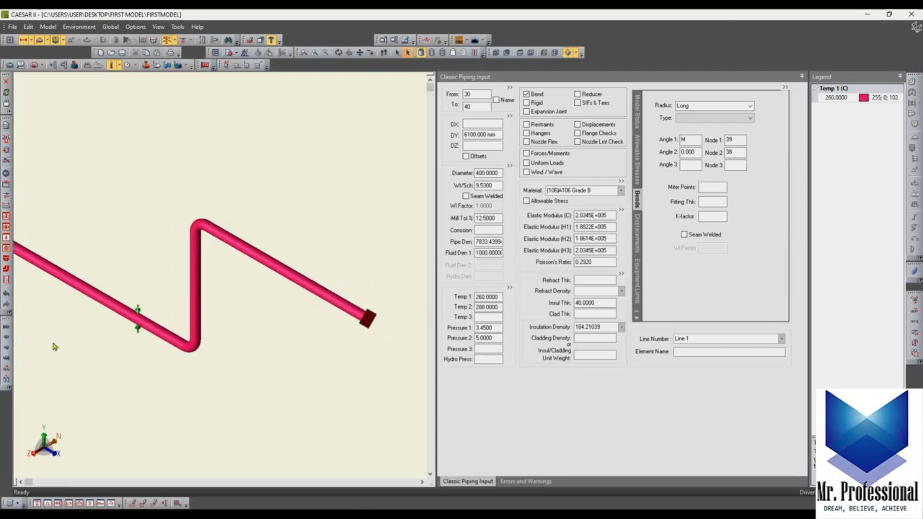
# From the element between nodes 40 and 50, jump to the model's first element and back to its last element.
pyautogui.click(324, 302)
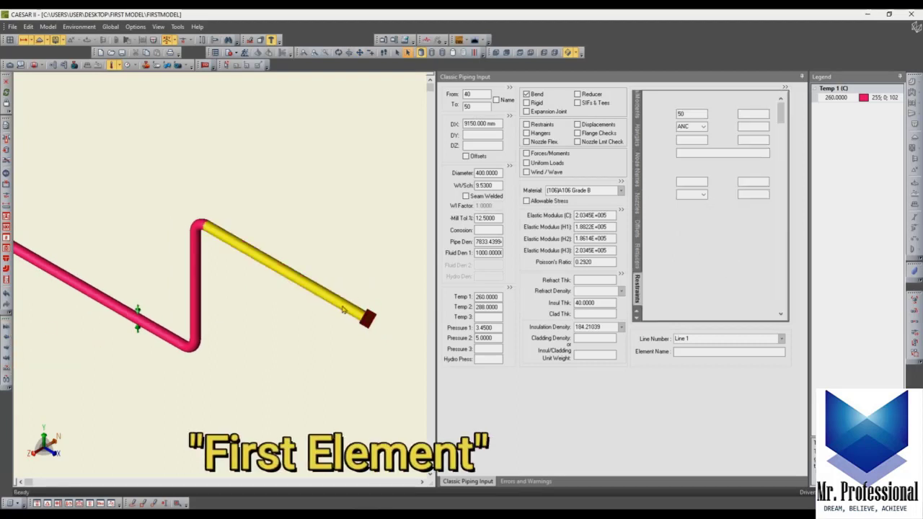
pyautogui.moveTo(334, 311); pyautogui.dragTo(369, 304, button='middle')
pyautogui.scroll(-2, 368, 304)
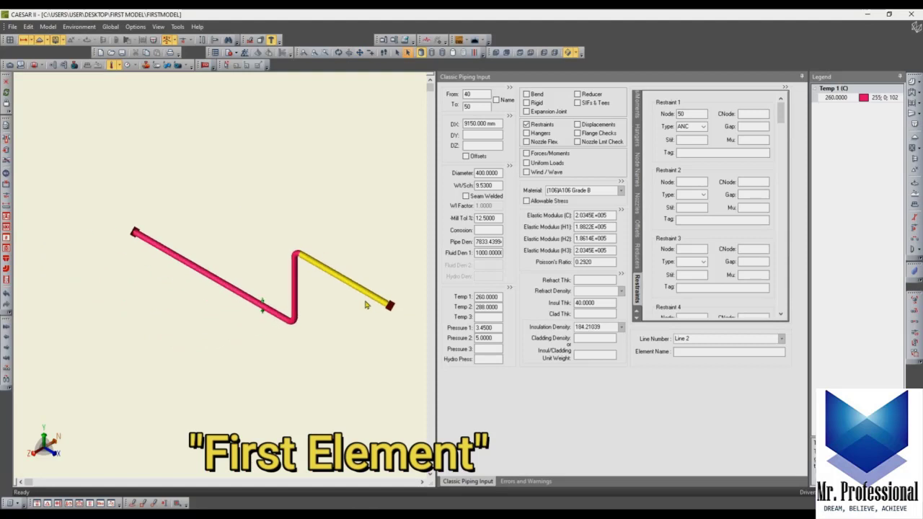
pyautogui.click(6, 328)
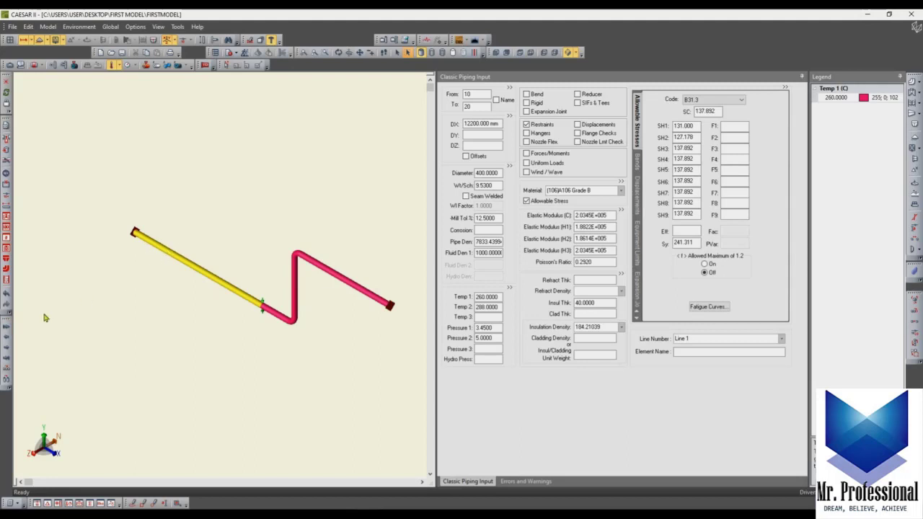
pyautogui.click(7, 359)
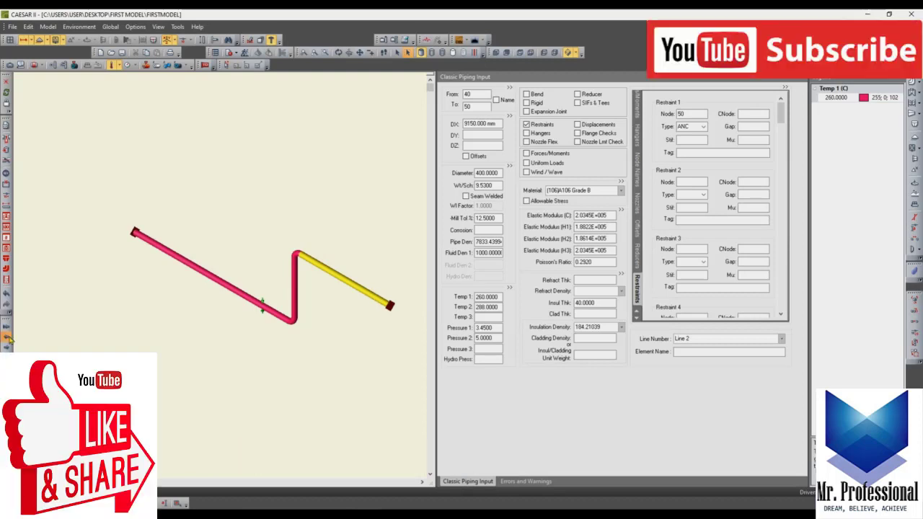
# Step back two elements to the one from node 20 to 30, and advance to the next element.
pyautogui.click(9, 338)
pyautogui.click(7, 338)
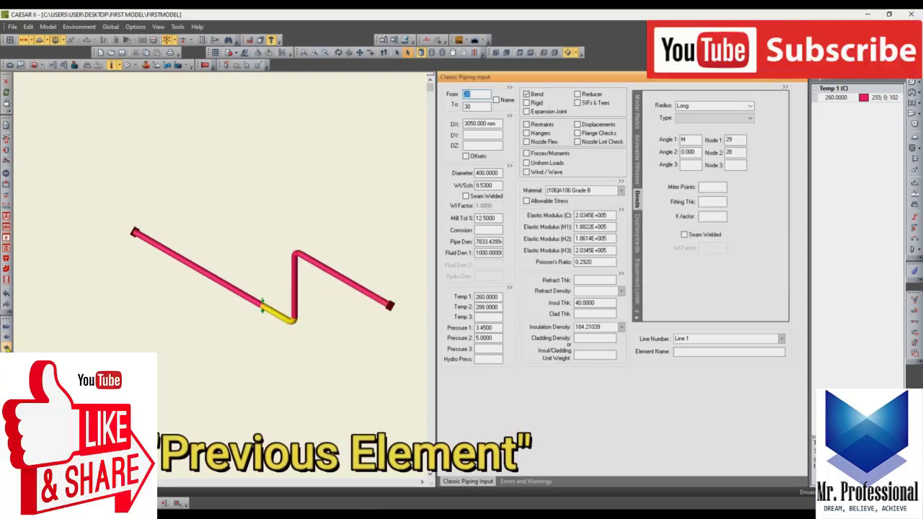
pyautogui.click(6, 347)
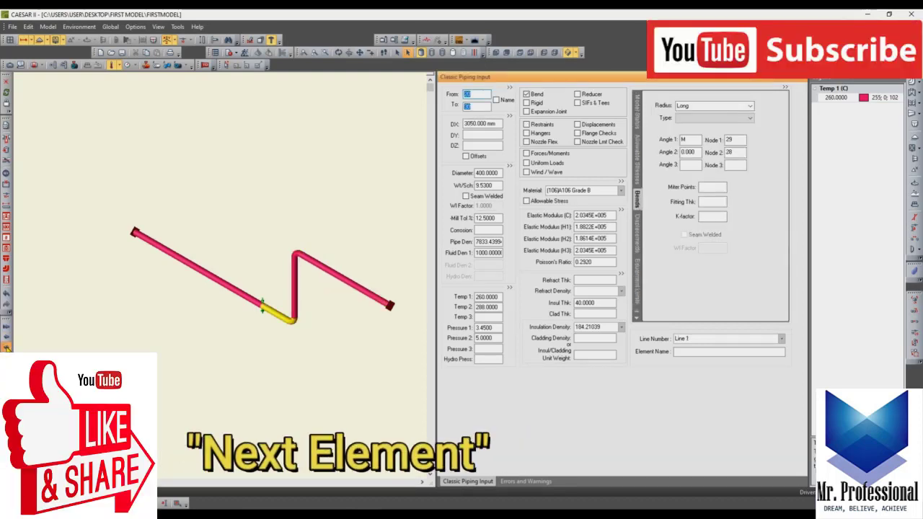